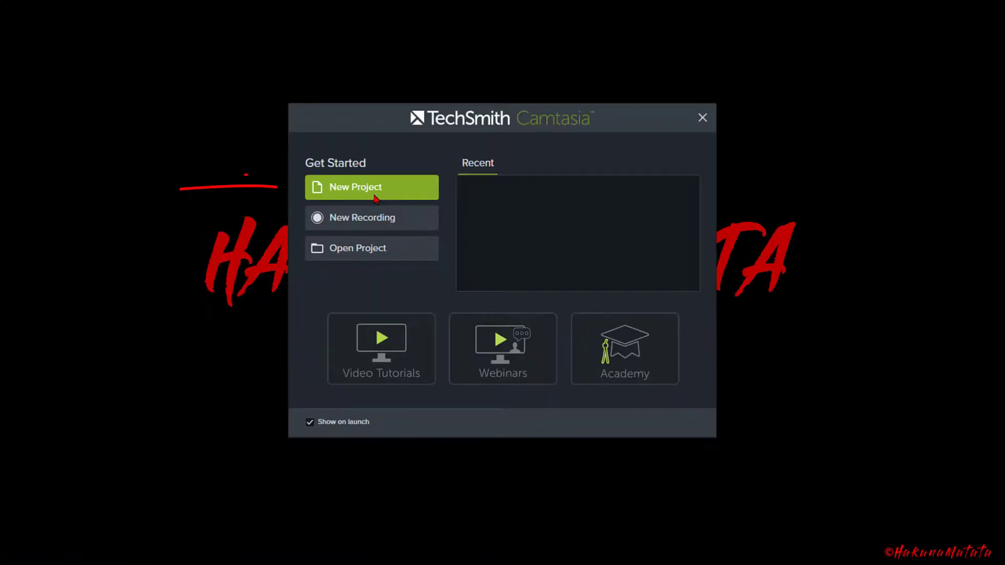
Create a new project and insert a second track above Track 1 in the timeline
left_click(375, 197)
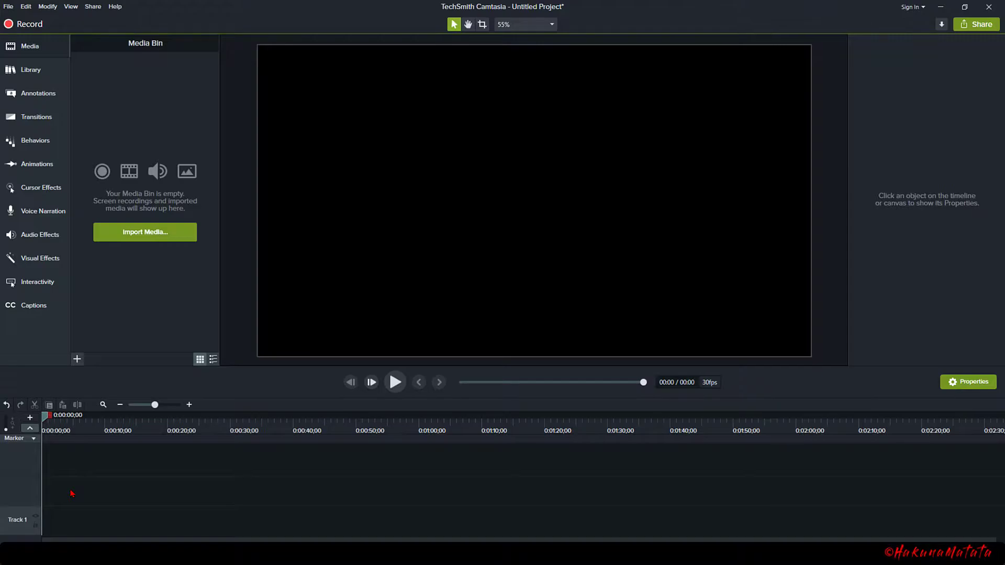
right_click(18, 474)
mouse_move(105, 377)
left_click(151, 377)
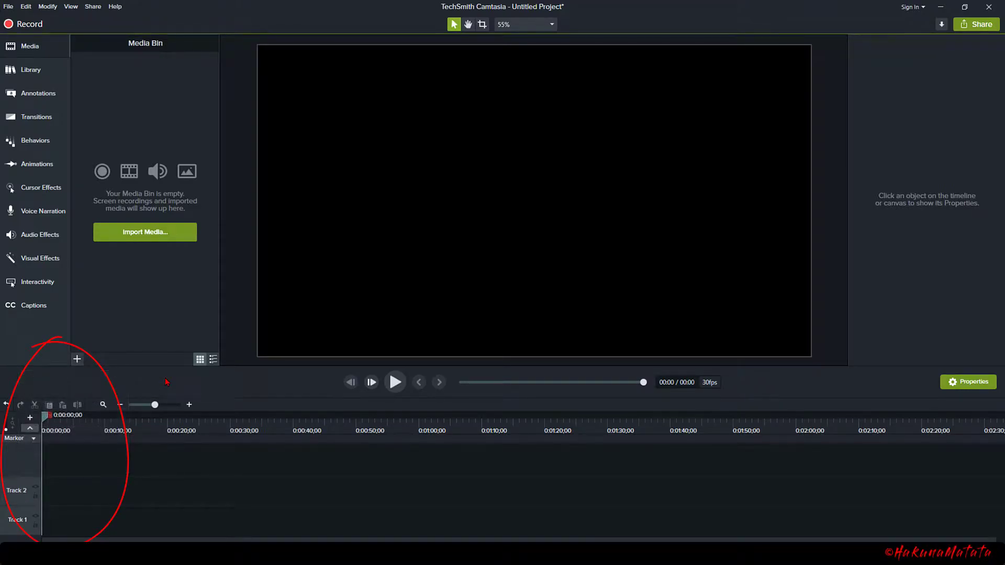
Insert a third track above Track 2 and remove it again
right_click(25, 489)
mouse_move(84, 392)
left_click(154, 404)
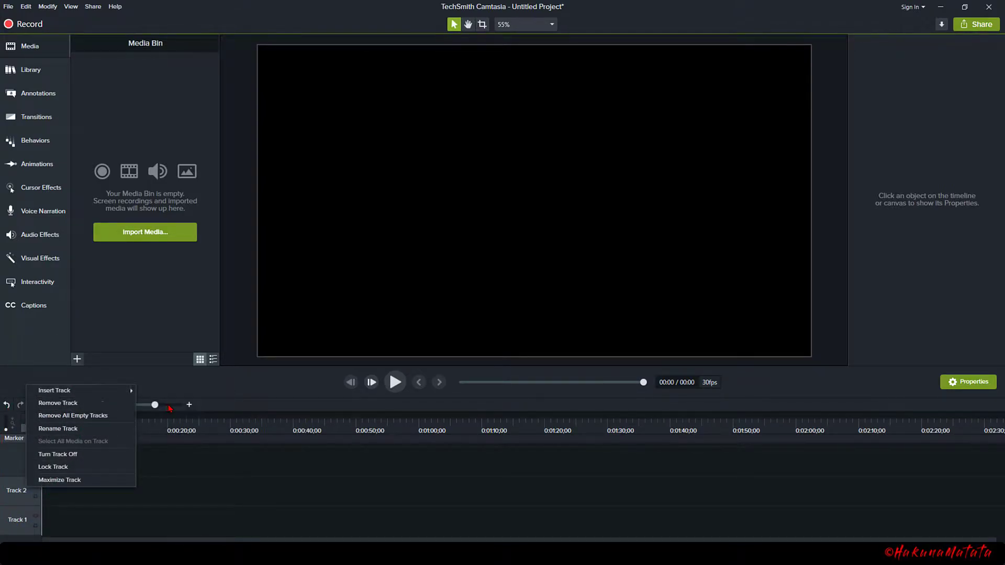
right_click(20, 470)
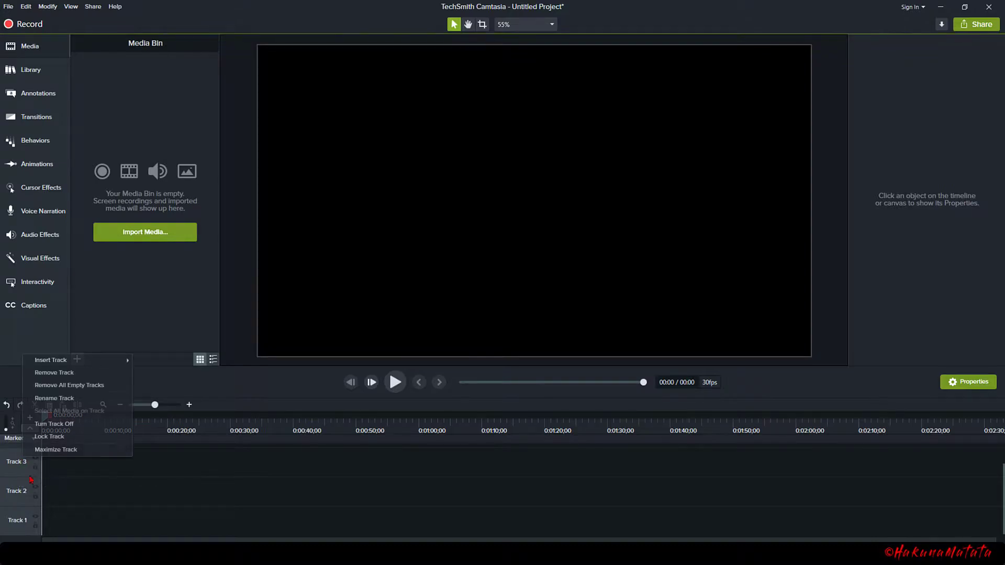
left_click(56, 374)
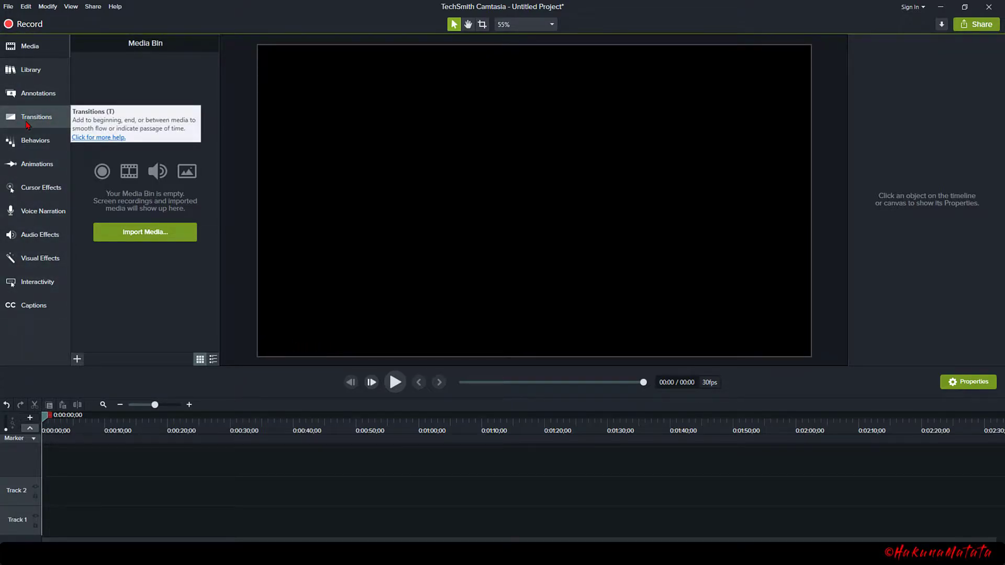
Look through the Library, Annotations, Transitions, Behaviors and Animations collections
left_click(29, 71)
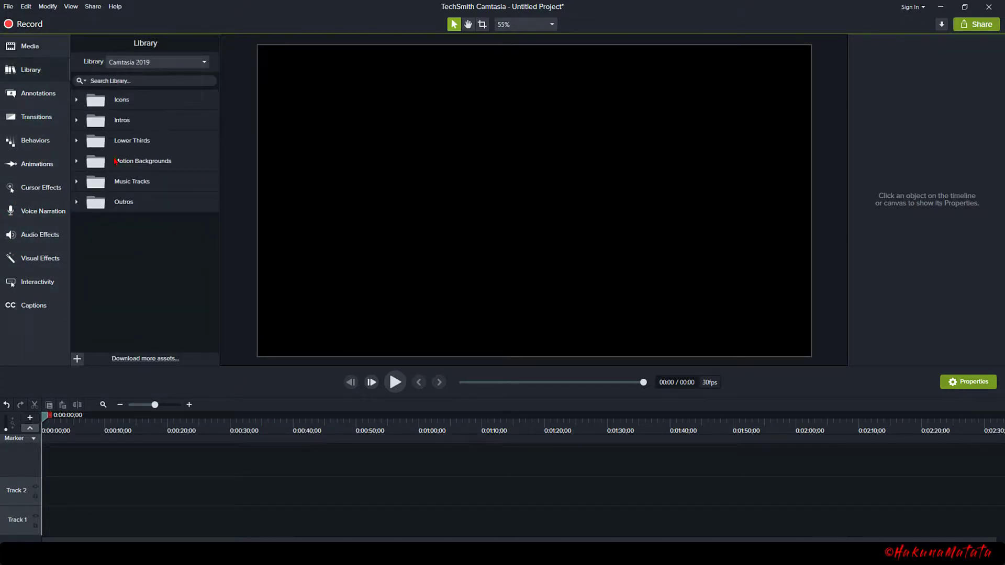
left_click(97, 190)
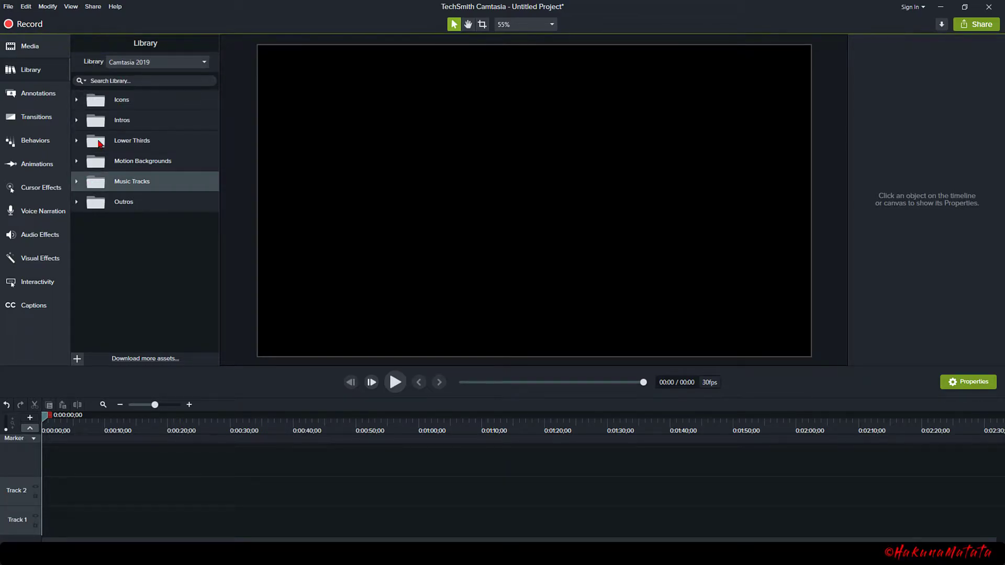
left_click(25, 94)
left_click(27, 118)
left_click(29, 141)
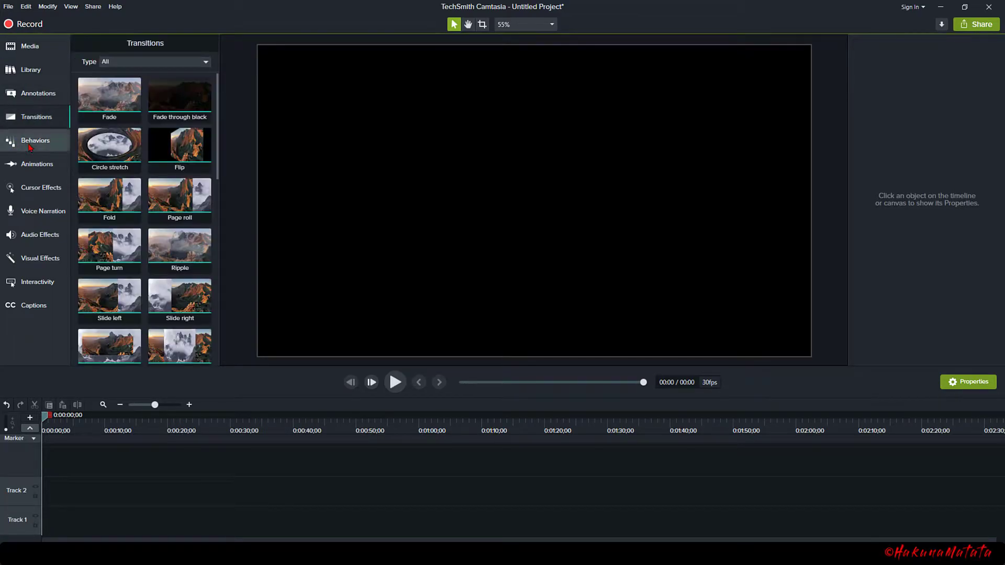
left_click(28, 165)
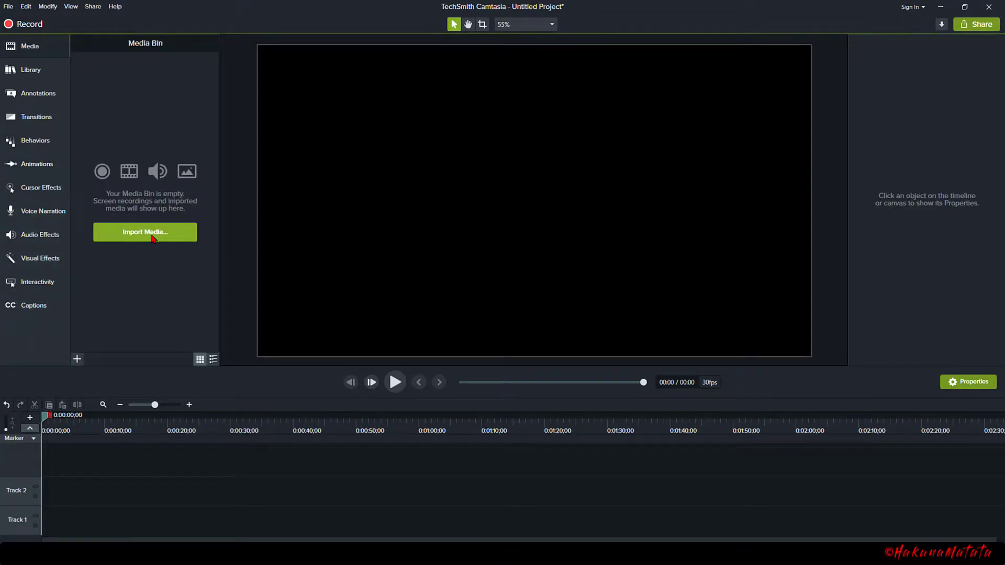
Import Beach 2.mp4, BEACH0.mp4, Beach1.mp4 and the Janji - Heroes Tonight MP3 from the desktop Videos folder into the Media Bin
left_click(152, 235)
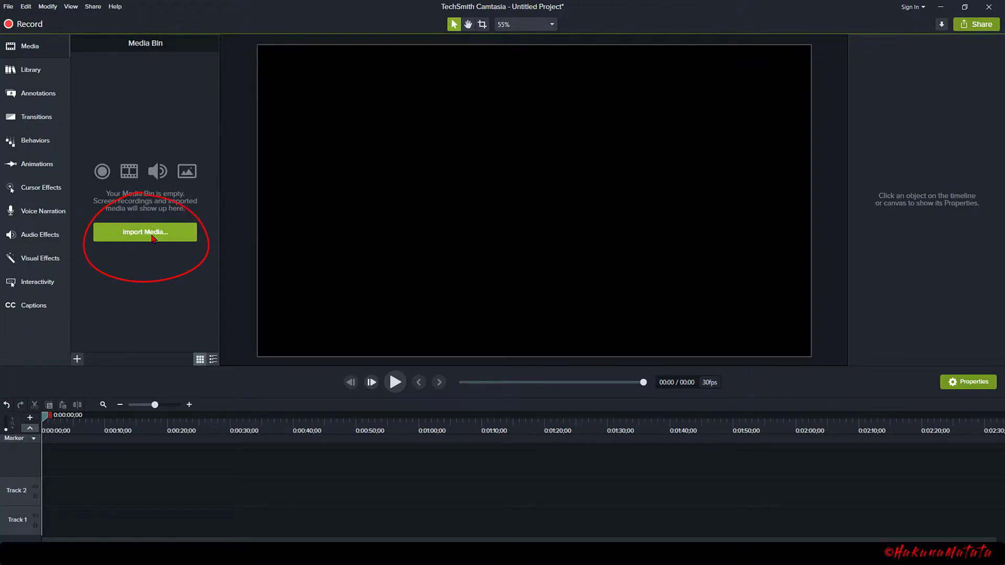
left_click(152, 237)
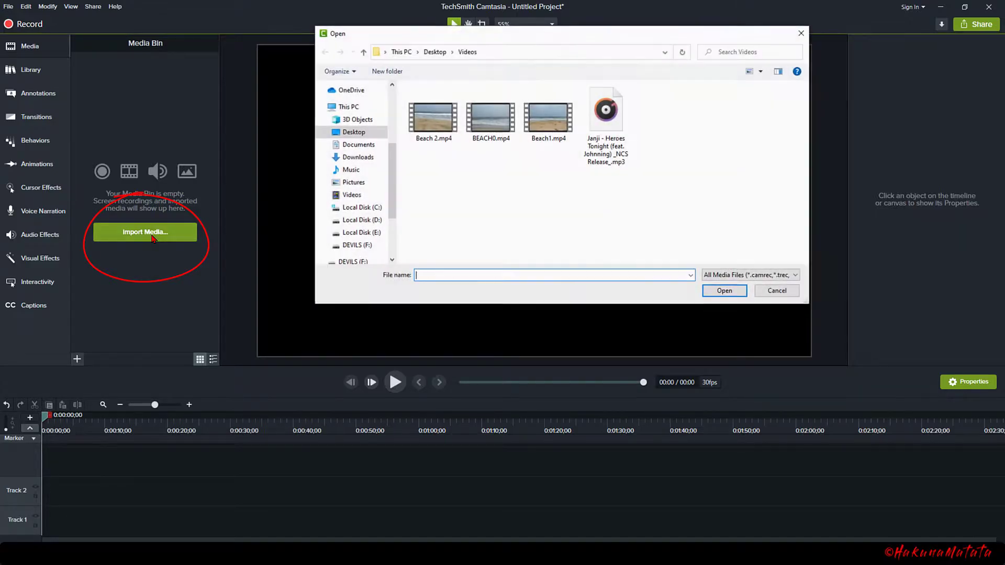
left_click(354, 133)
double_click(440, 131)
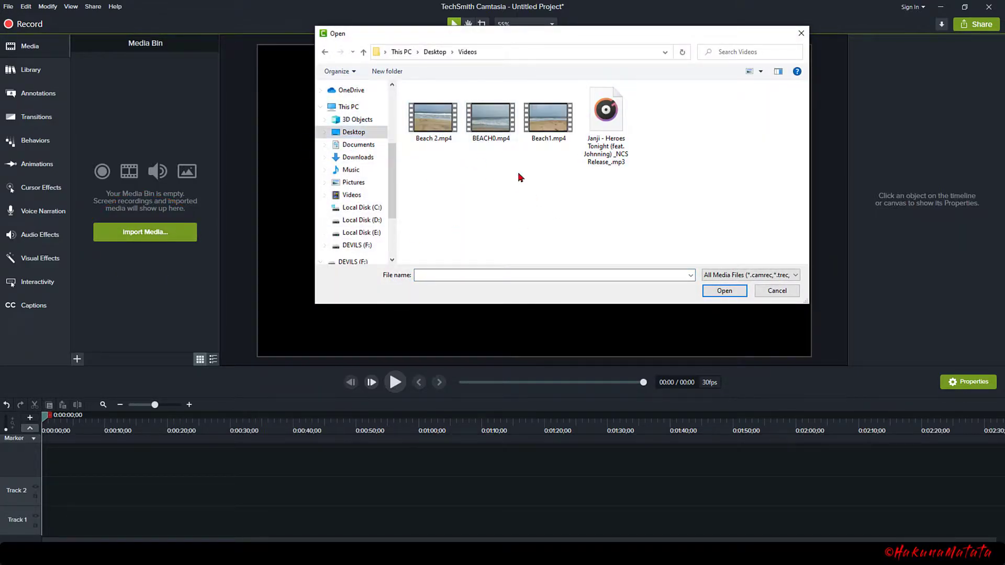
left_click_drag(652, 181, 411, 89)
left_click(723, 289)
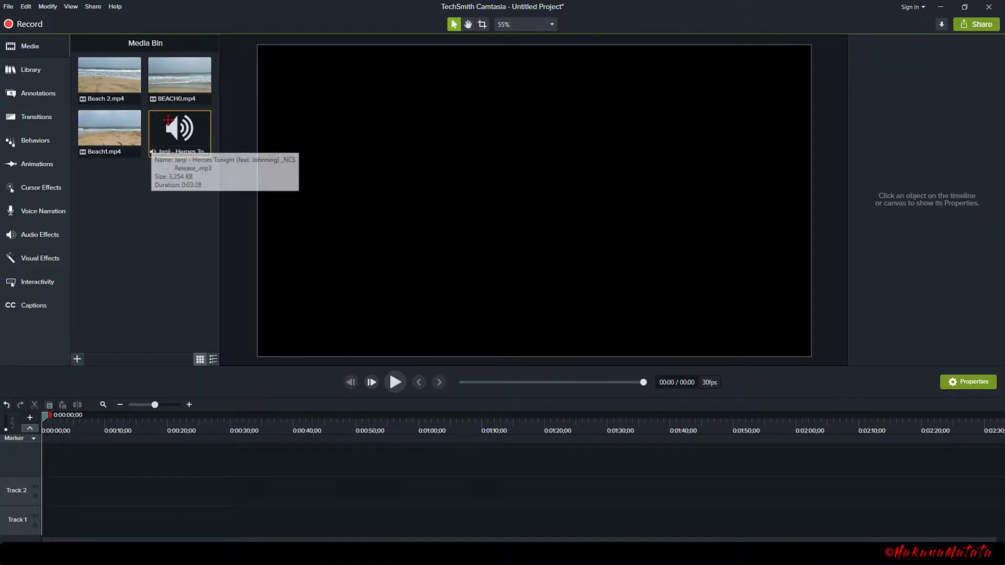
Place BEACH0, Beach1 and Beach 2 one after another on Track 2, starting at the beginning of the timeline
left_click_drag(179, 87, 74, 491)
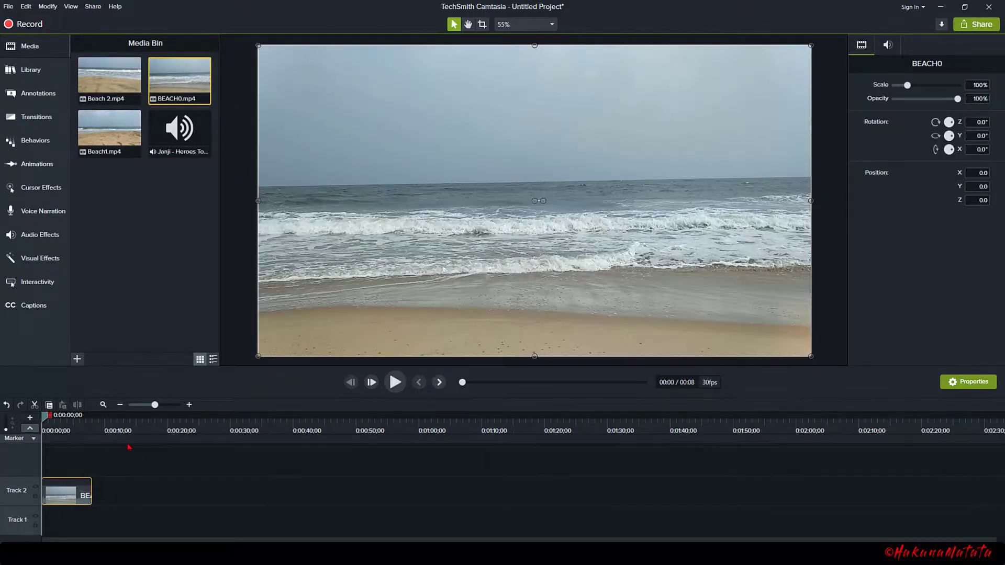
left_click_drag(109, 128, 111, 492)
left_click_drag(109, 83, 150, 491)
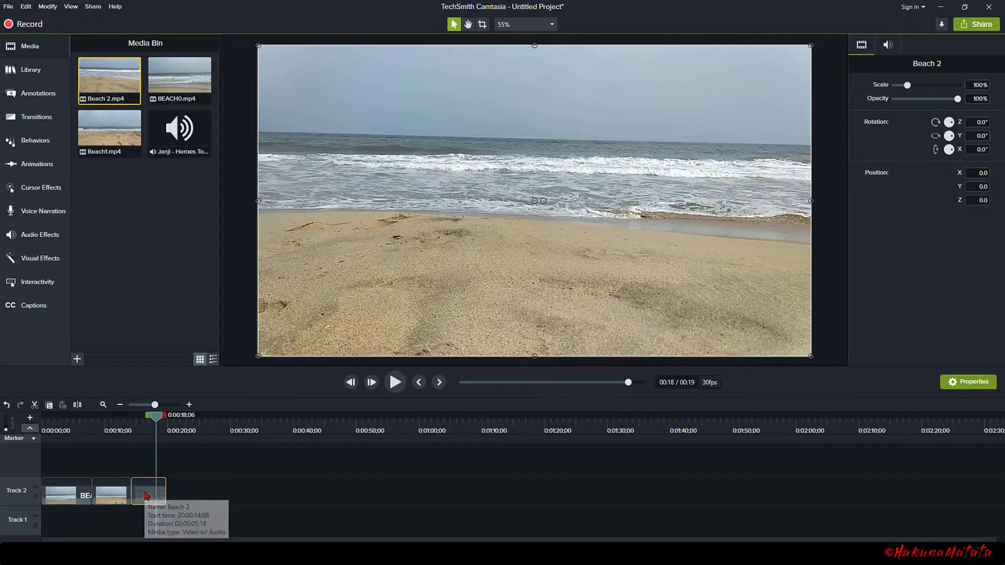
Reorder the clips on Track 2 without gaps as Beach1, Beach 2 and BEACH0
left_click_drag(72, 499, 209, 501)
left_click_drag(114, 501, 63, 501)
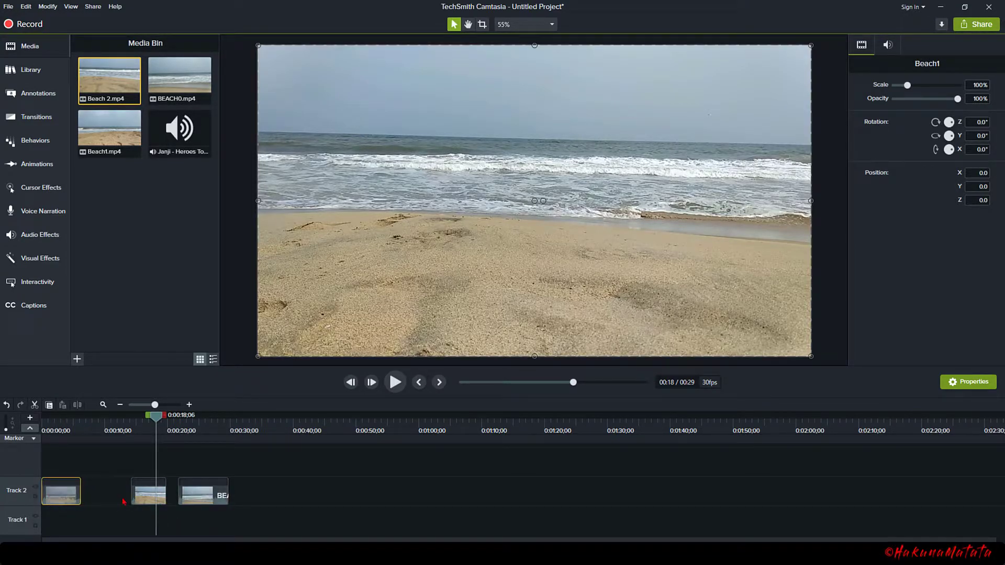
left_click_drag(145, 501, 95, 502)
left_click_drag(200, 497, 138, 497)
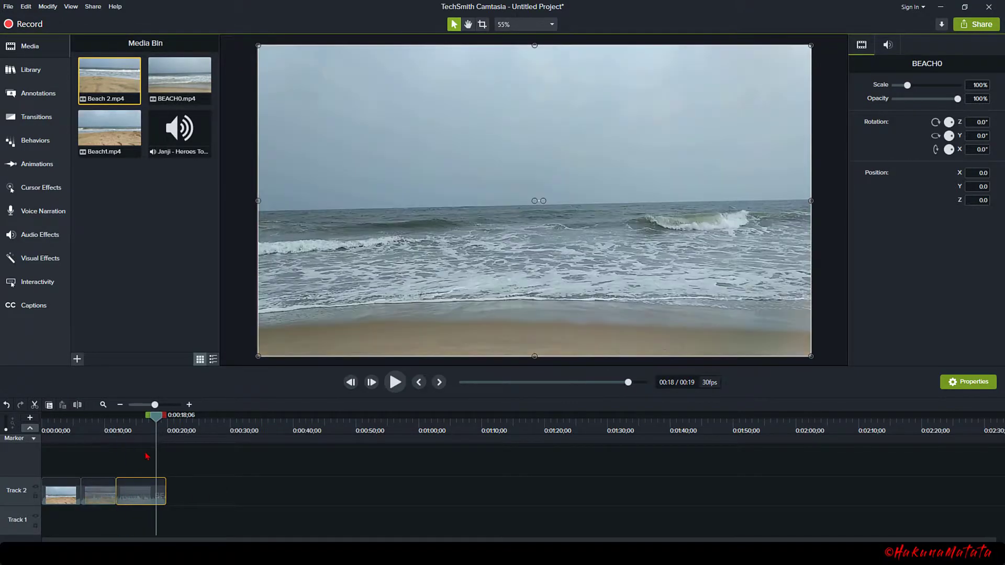
Return the playhead to near the start and examine the Track 2 clips at closer and wider timeline zoom levels
left_click(89, 430)
left_click_drag(89, 430, 43, 428)
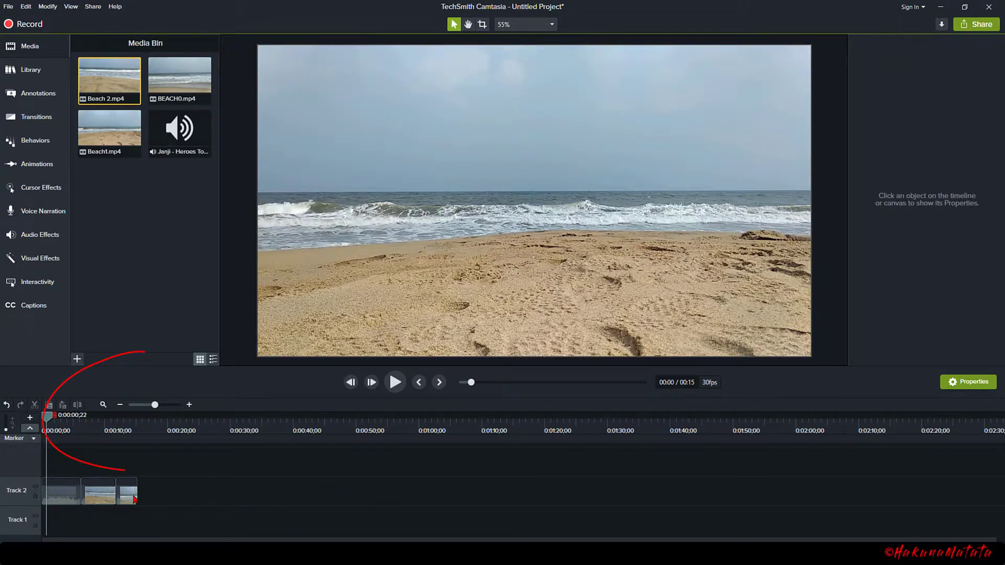
left_click(189, 405)
left_click(189, 405)
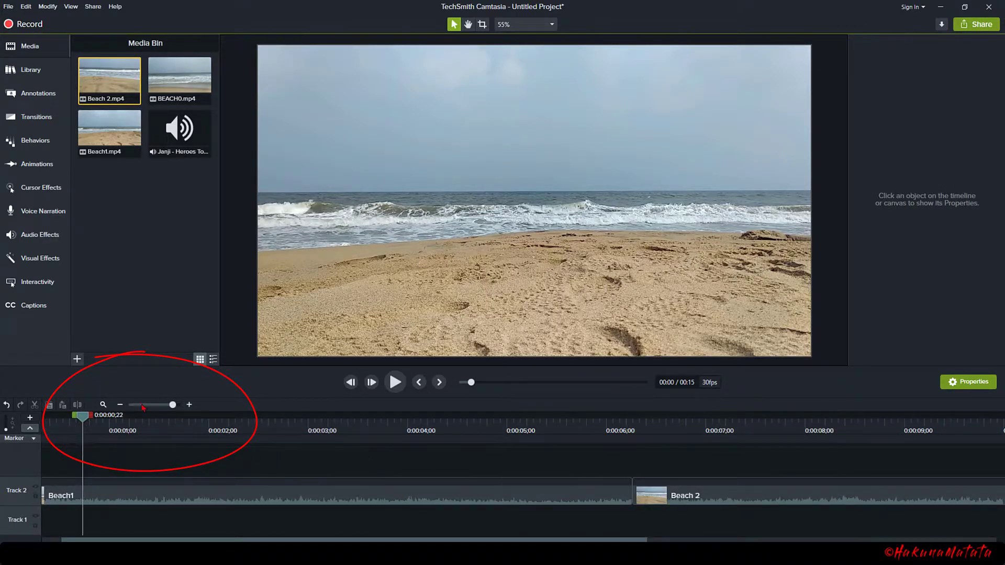
left_click(121, 406)
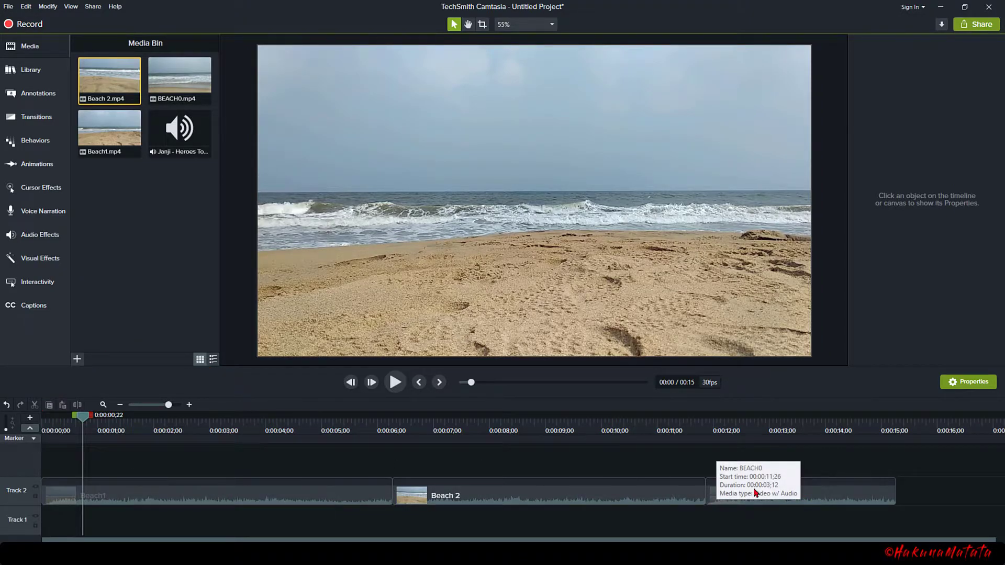
left_click(120, 406)
left_click(121, 405)
left_click(189, 405)
left_click(189, 405)
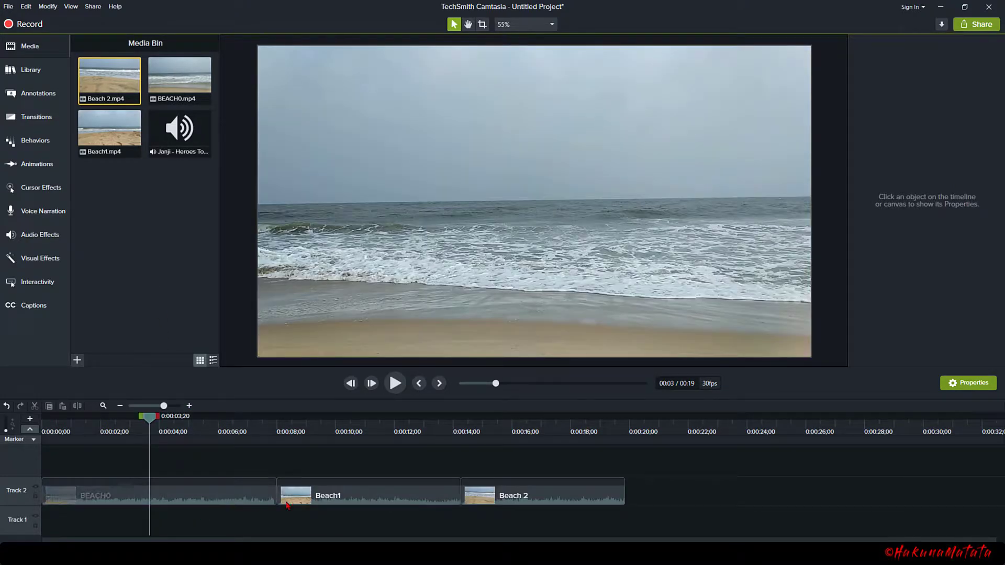
Trim the end of Beach 2 to a duration of about 00:00:03;16 and the end of BEACH0 to about 00:00:06;16
left_click(624, 491)
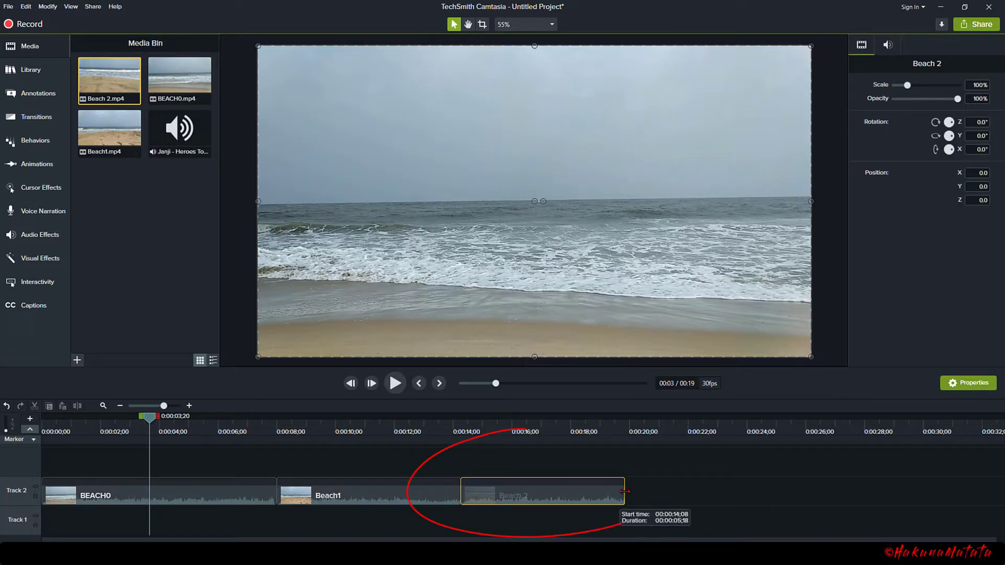
left_click_drag(625, 492, 564, 490)
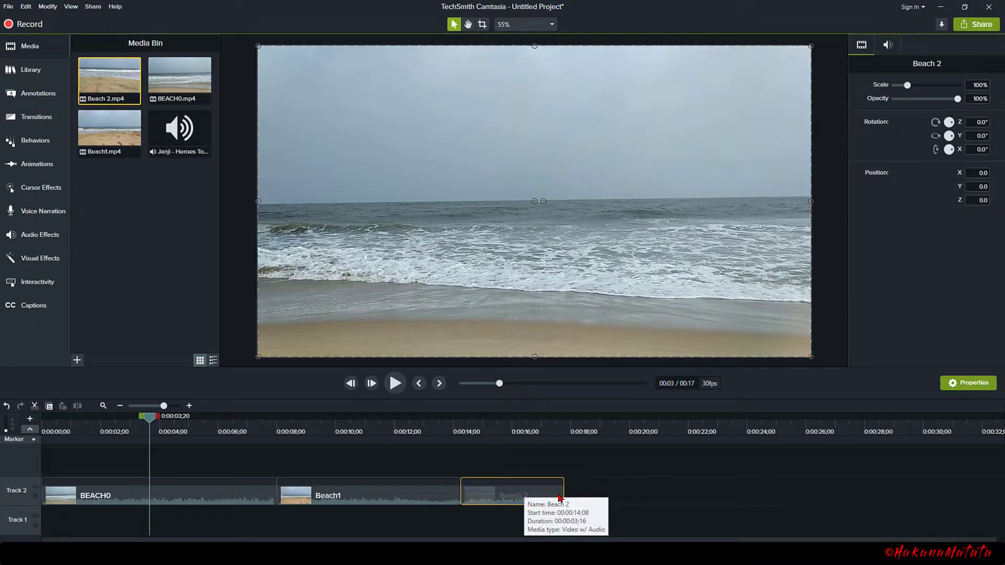
left_click(263, 498)
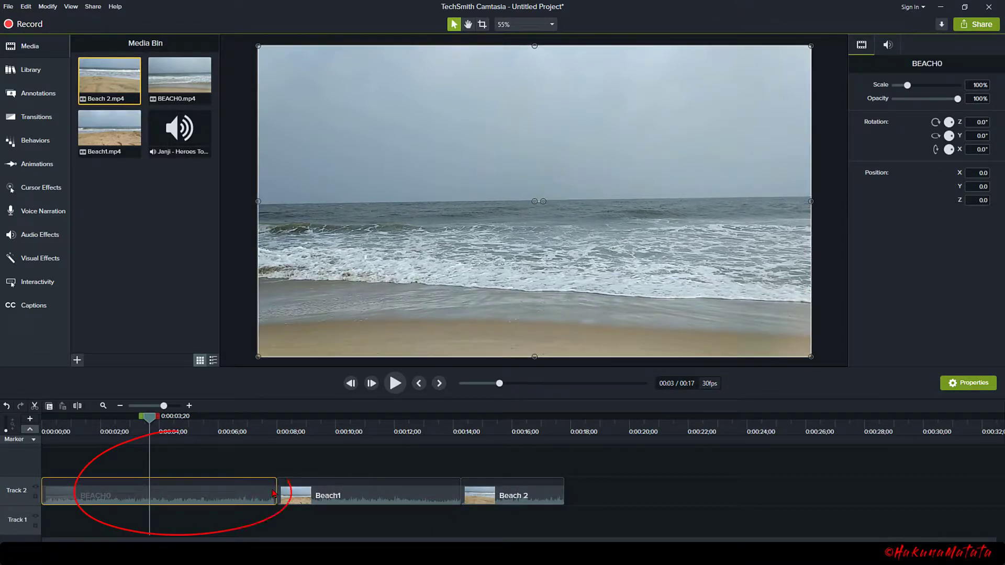
left_click_drag(276, 490, 233, 490)
left_click(235, 472)
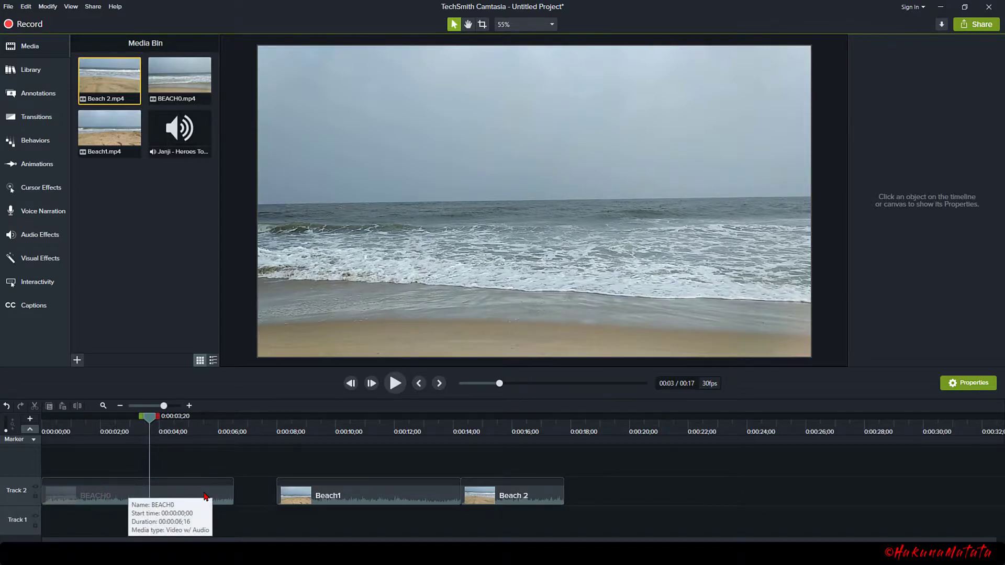
Split the BEACH0 clip at 0:00:03;07 and move its second part slightly away from the first
left_click(168, 495)
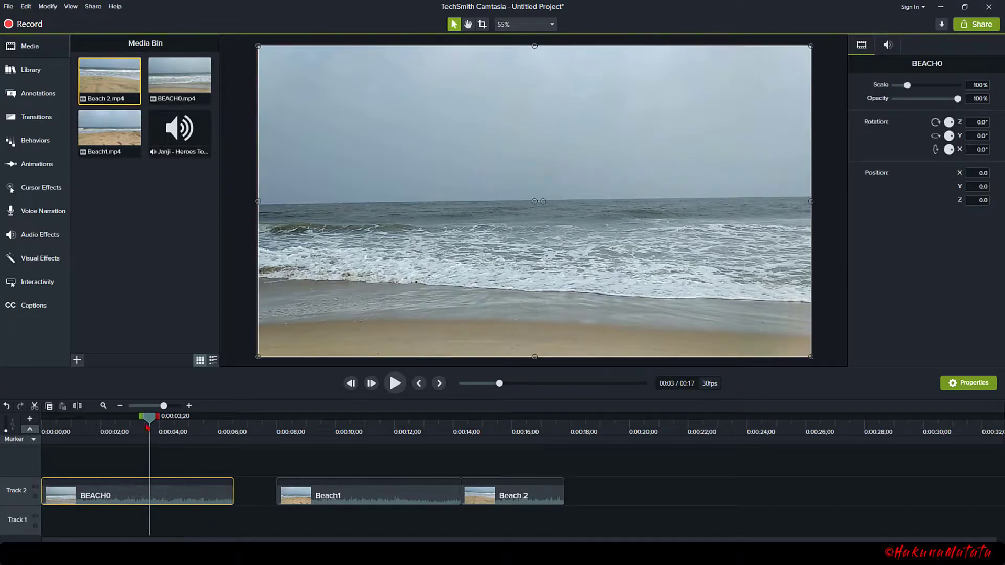
scroll(157, 500, "up", 2)
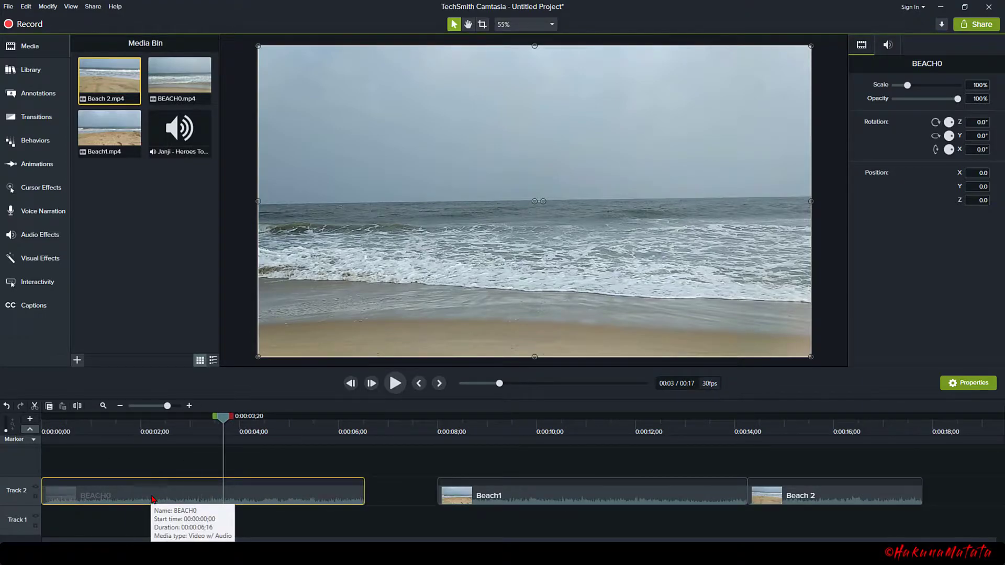
left_click_drag(227, 421, 206, 422)
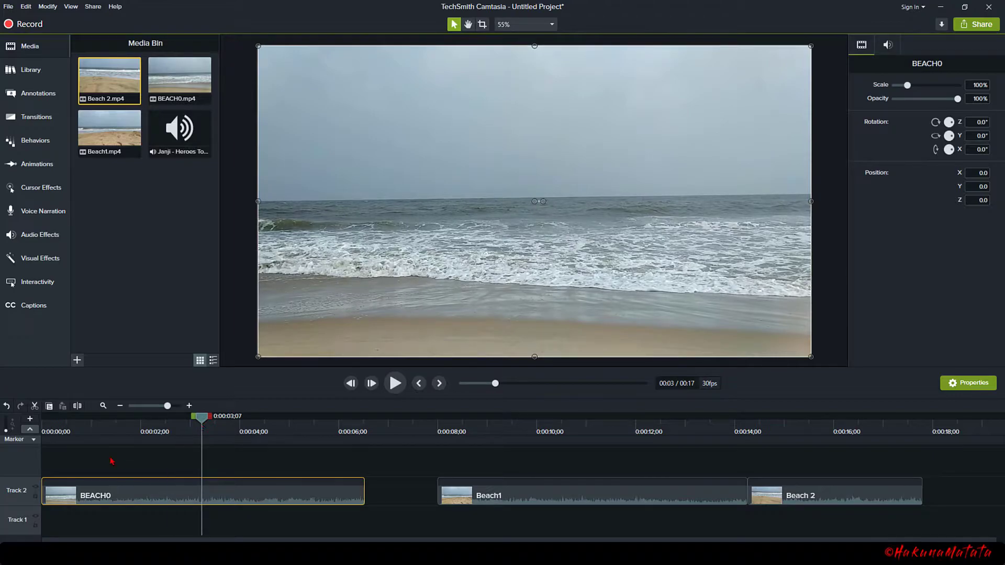
left_click(77, 406)
left_click_drag(265, 501, 293, 504)
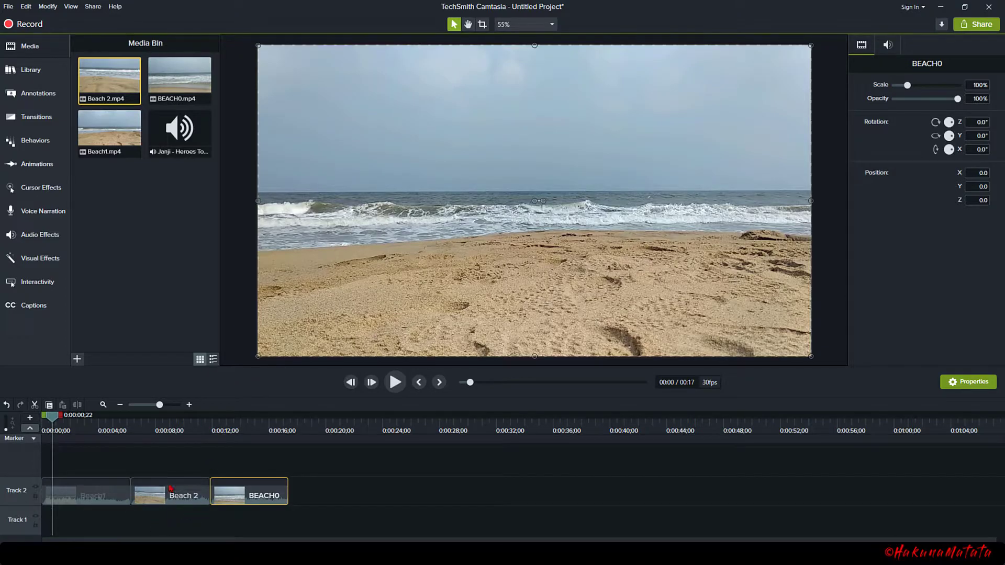
Move BEACH0 to the start of a new Track 3 and move Beach 2 down to Track 1
left_click_drag(240, 495, 71, 466)
left_click(162, 497)
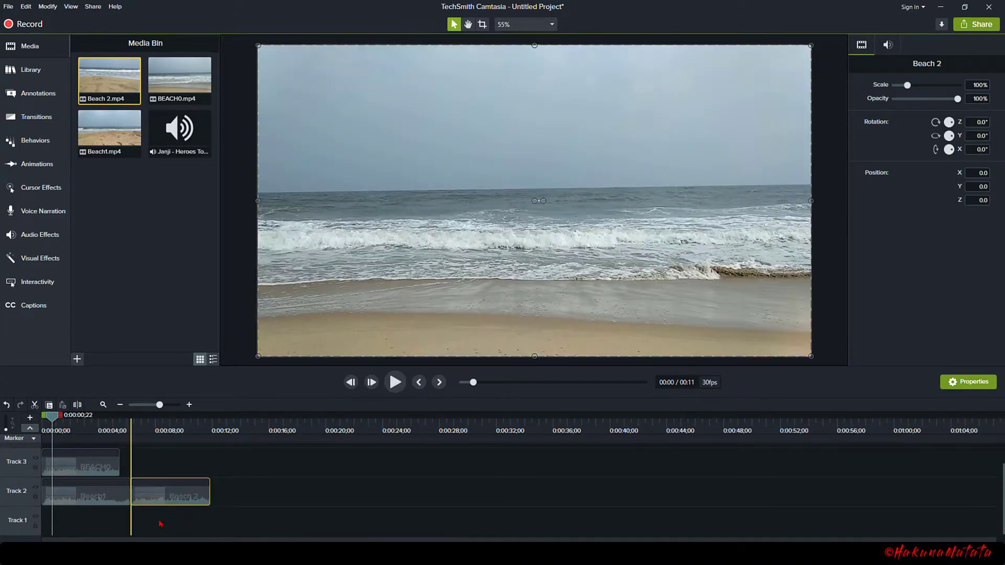
left_click_drag(163, 497, 164, 524)
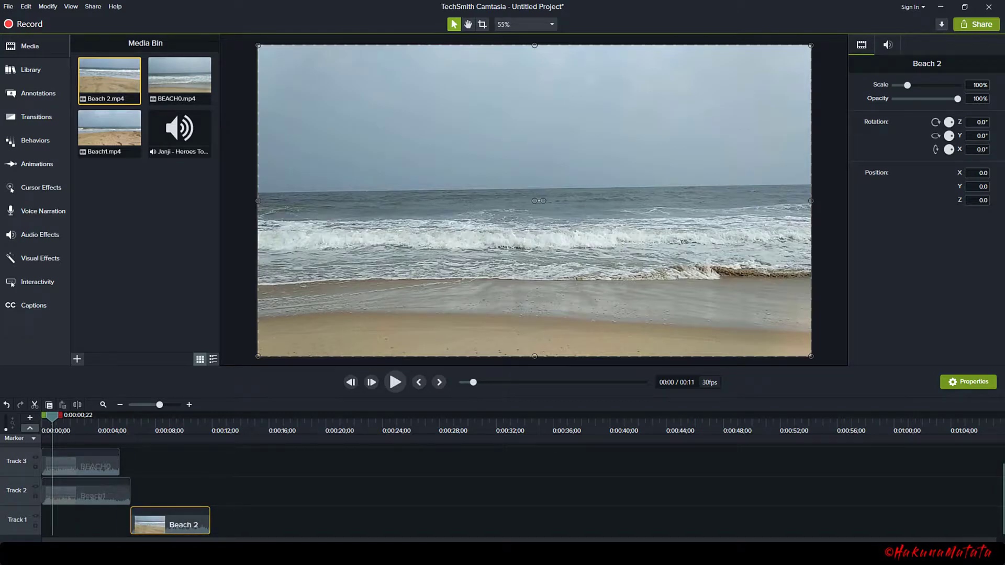
Shift BEACH0 along Track 3 so it overlaps both Beach1 and Beach 2, and play back the arrangement
left_click_drag(78, 465, 184, 471)
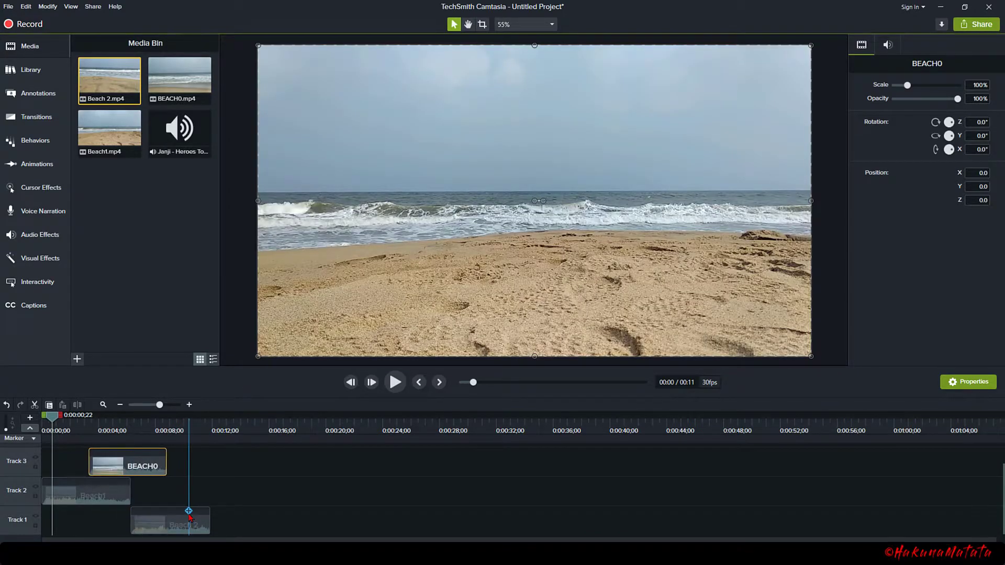
left_click(397, 384)
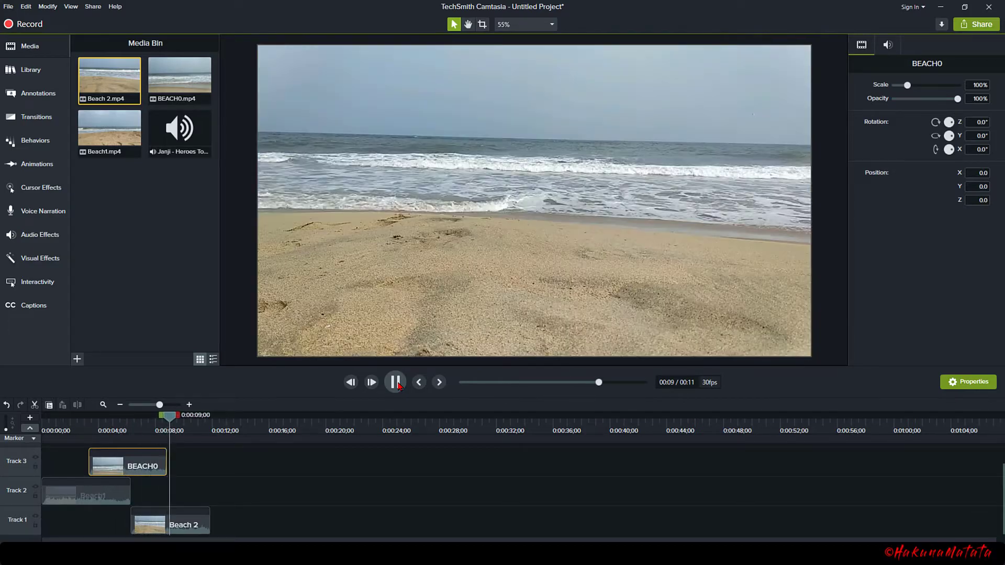
key("space")
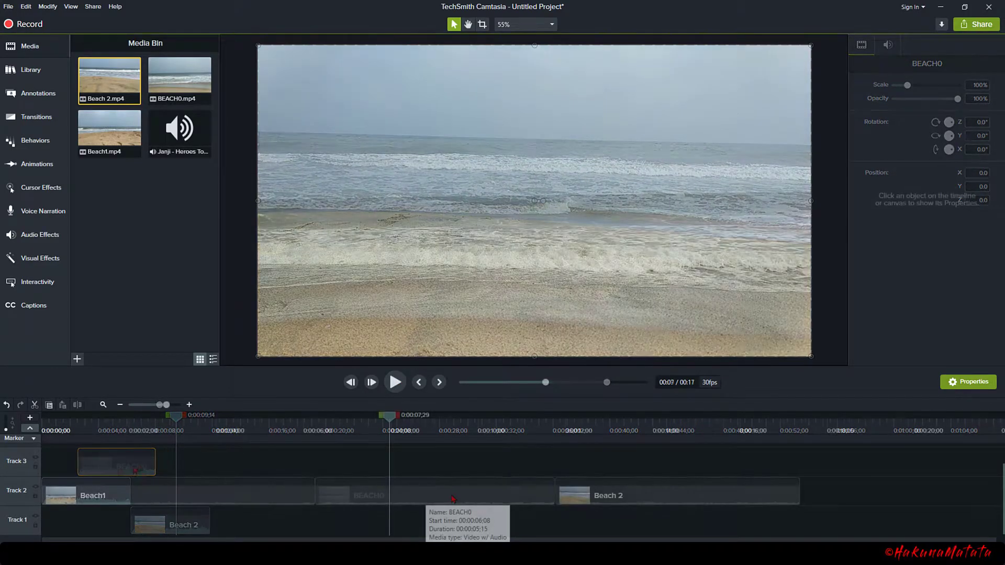
Move BEACH0 from Track 2 up to Track 3 so that it overlaps Beach1 and ends where Beach1 ends
left_click_drag(415, 505, 218, 482)
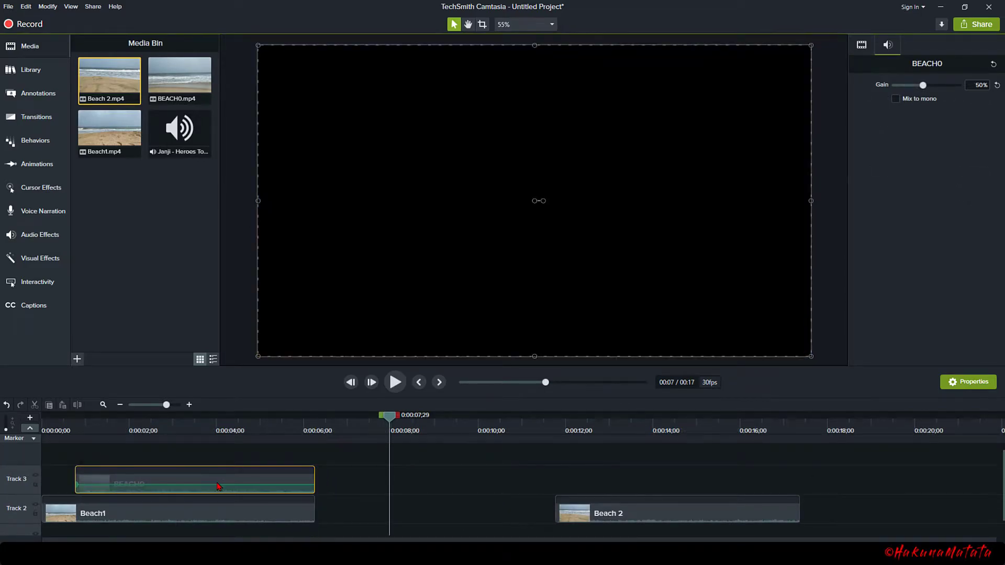
Shrink BEACH0 into the upper-right corner of the canvas at 0:00:01;00 and play back the picture-in-picture from 0:00:00;15
left_click(396, 382)
left_click(395, 382)
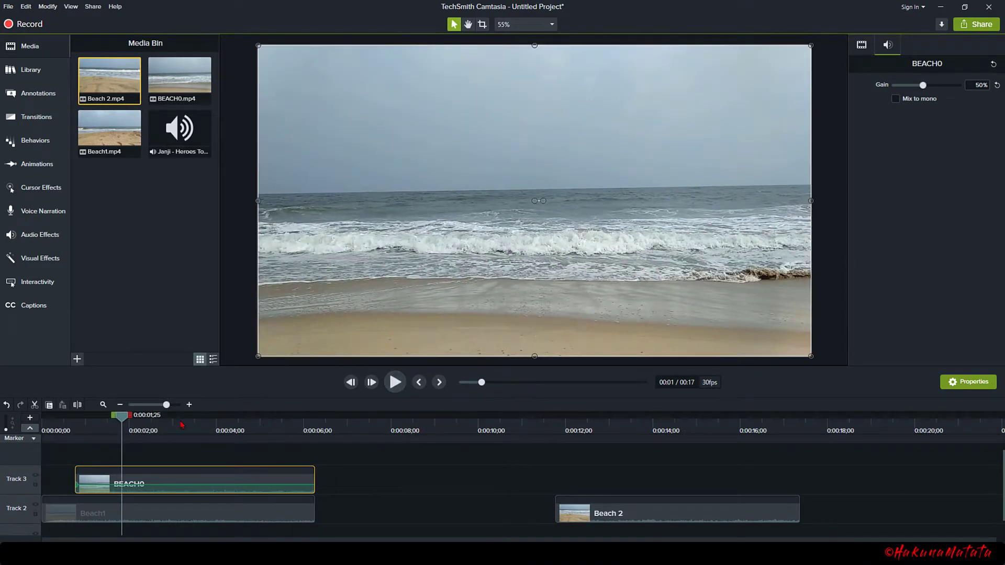
left_click_drag(124, 419, 84, 419)
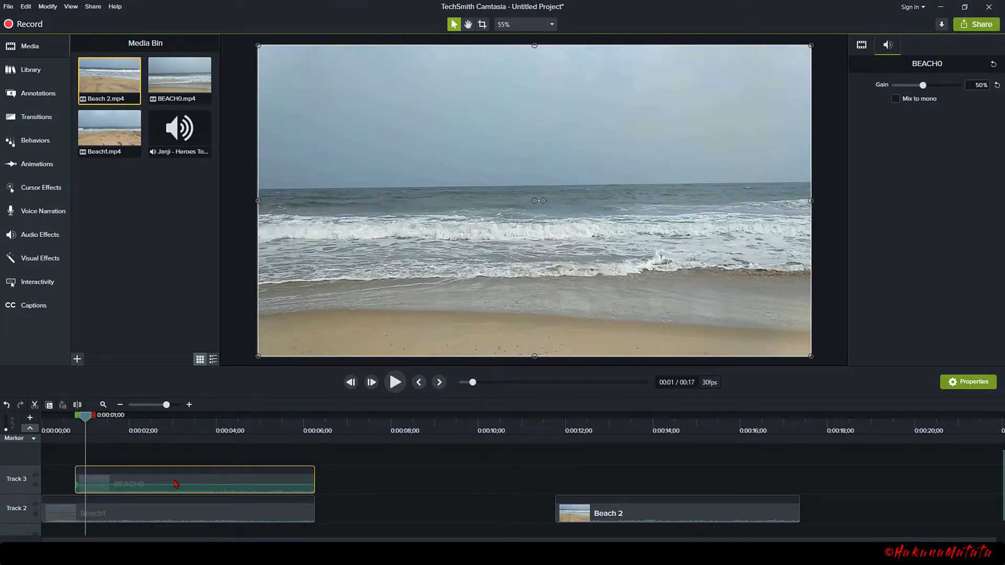
left_click_drag(258, 357, 767, 131)
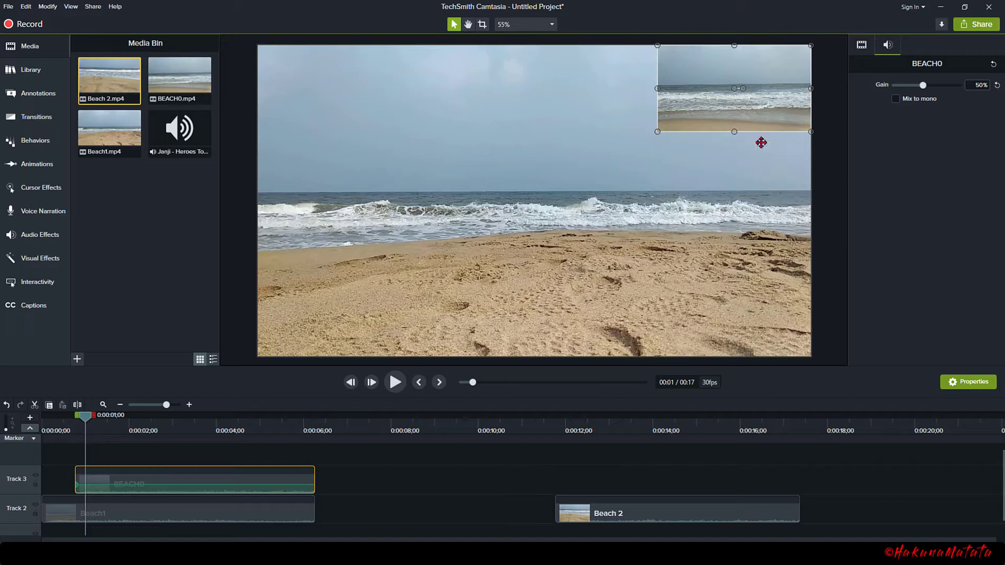
left_click_drag(85, 413, 63, 415)
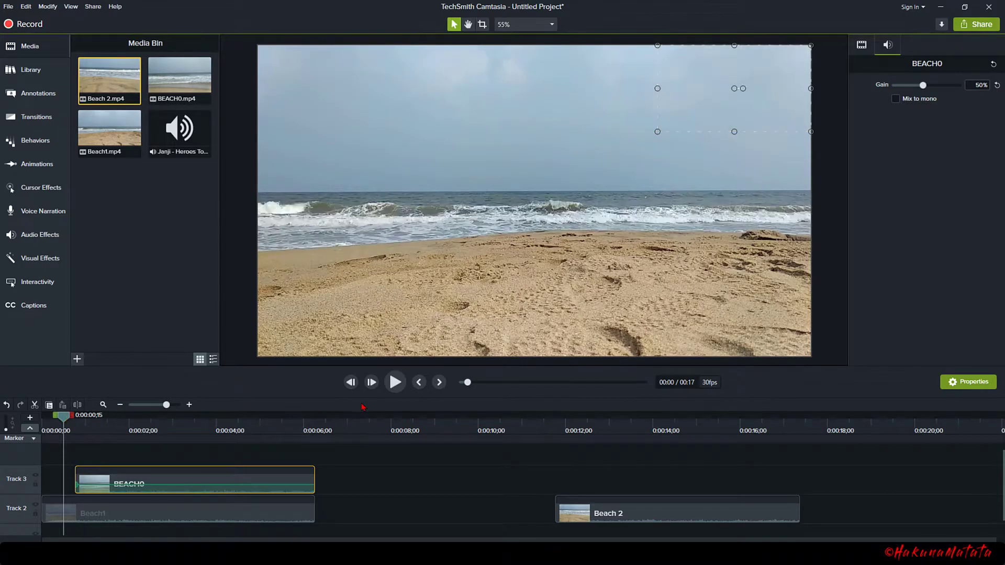
left_click(396, 383)
left_click(395, 382)
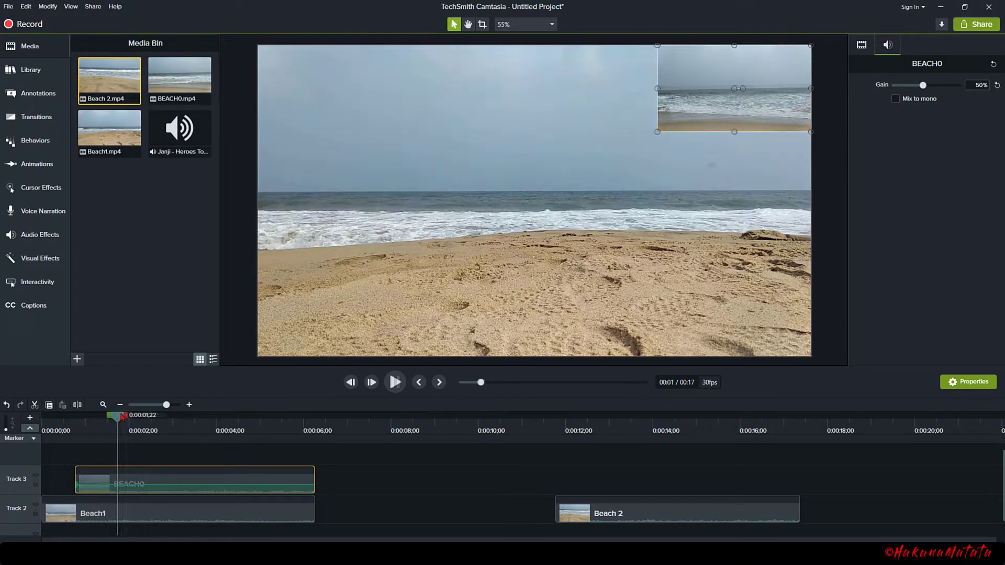
Enlarge BEACH0 over about two thirds of the canvas and crop it from its upper-left corner and bottom edge
left_click_drag(657, 131, 427, 262)
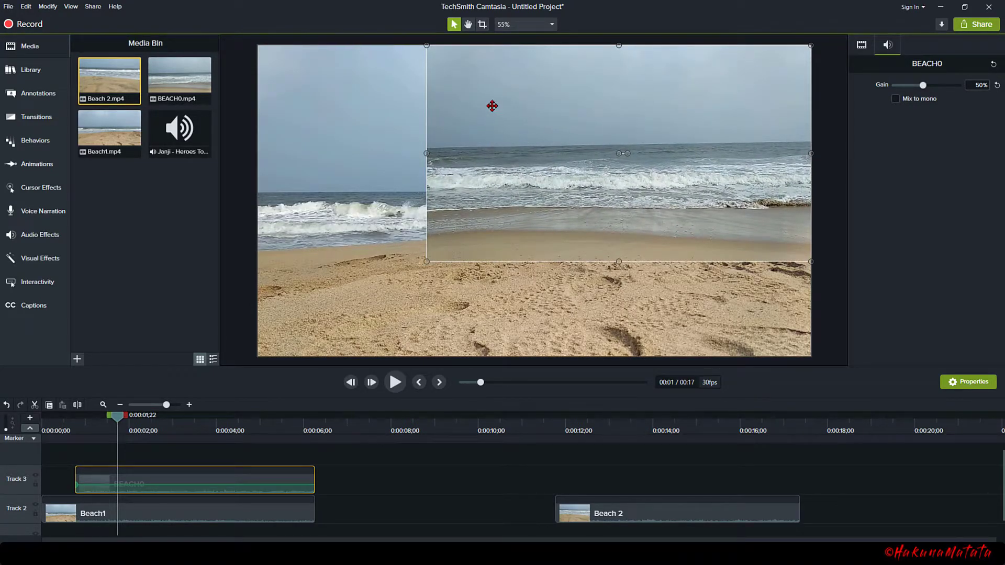
left_click(482, 25)
left_click_drag(427, 46, 700, 181)
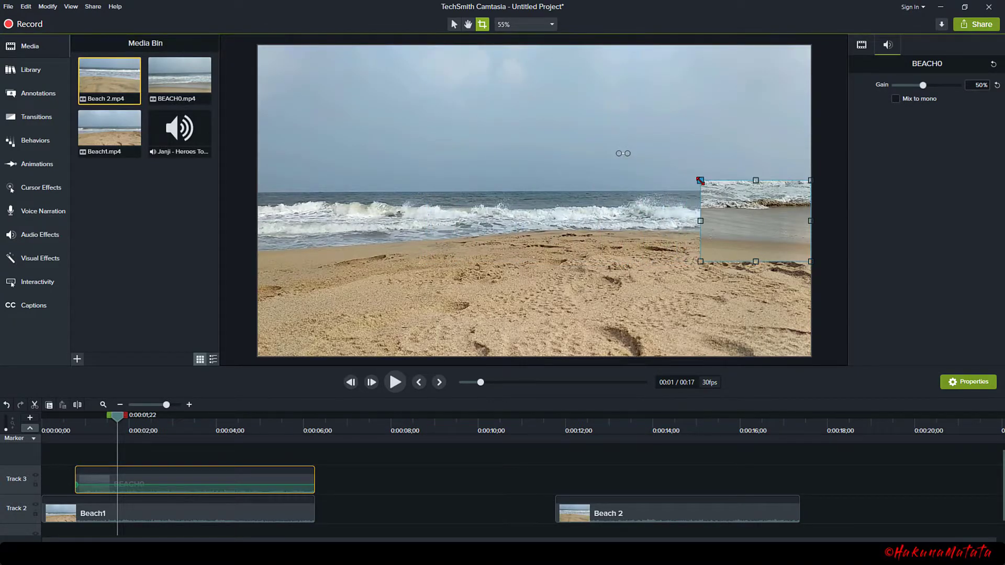
left_click_drag(754, 263, 753, 176)
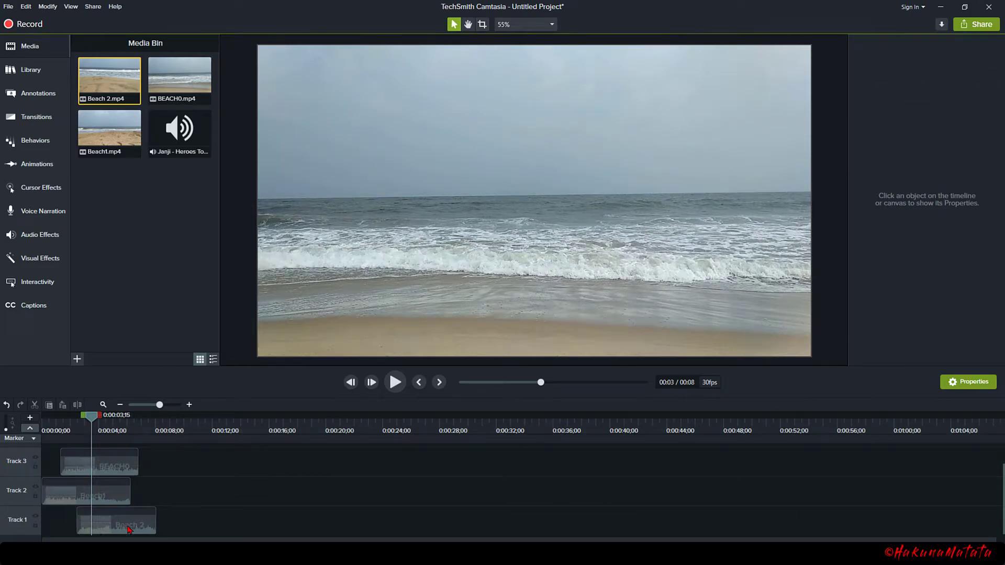
Set the opacity of BEACH0 on Track 3 to 62% and play back the blend from about 0:00:02;28
left_click(121, 471)
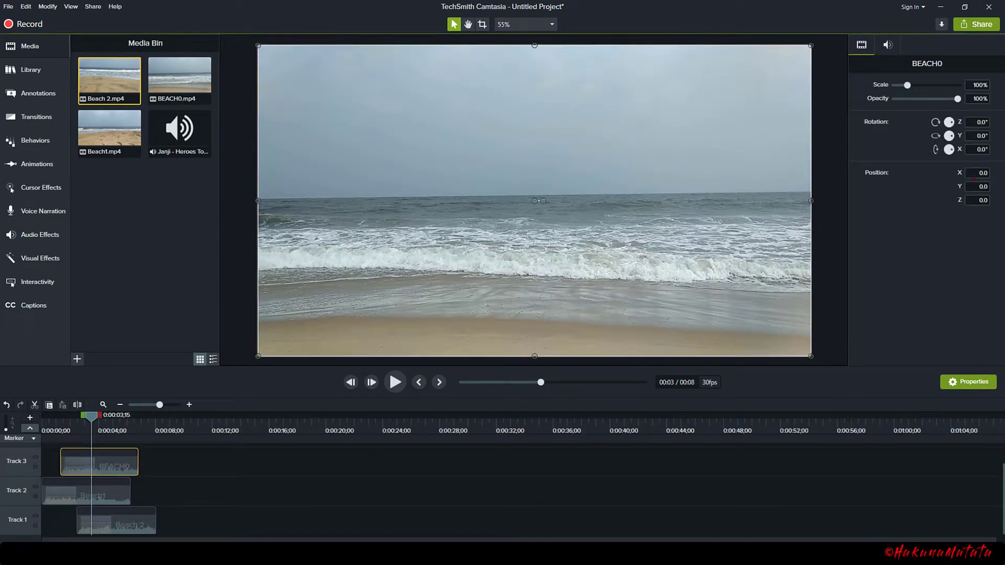
left_click(937, 103)
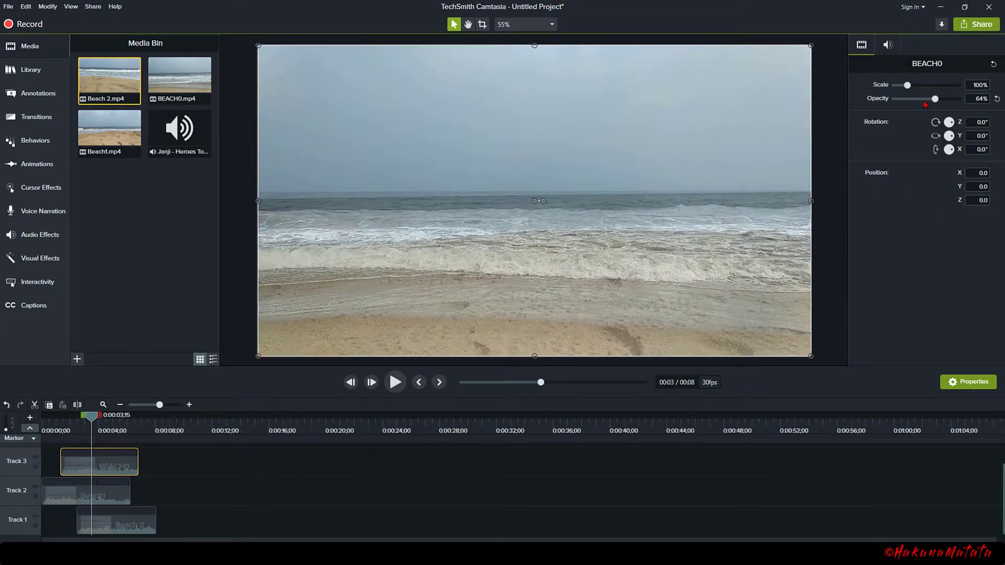
left_click(919, 102)
left_click(936, 103)
left_click_drag(95, 421, 87, 422)
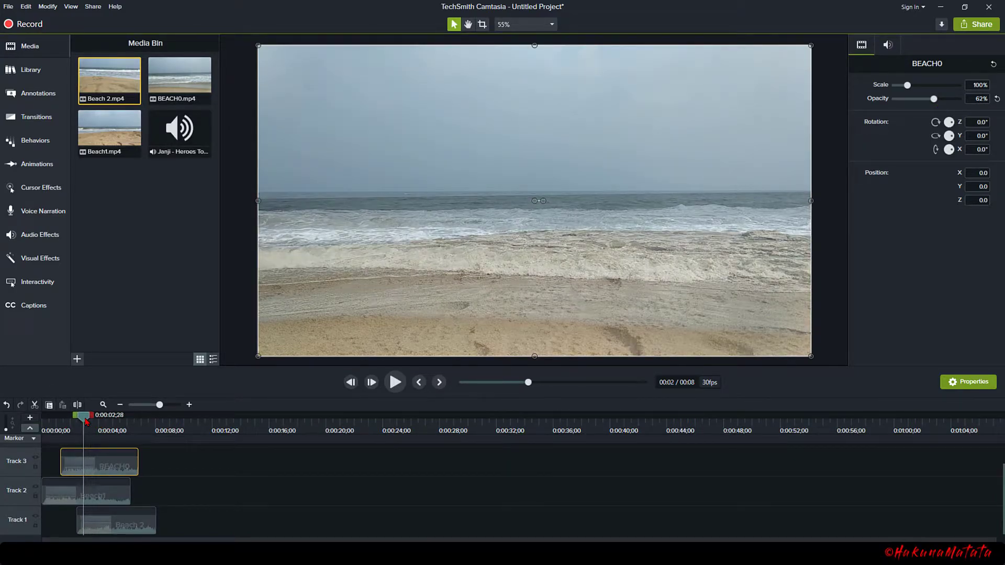
left_click(395, 384)
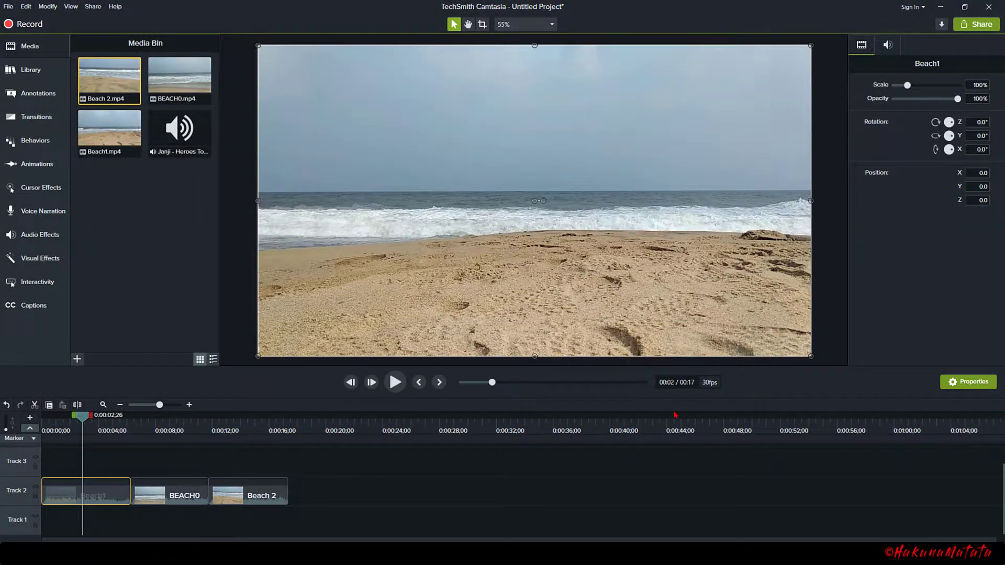
Try Beach1 at a scale of 50% and restore its scale to 100%
left_click(972, 384)
left_click(971, 384)
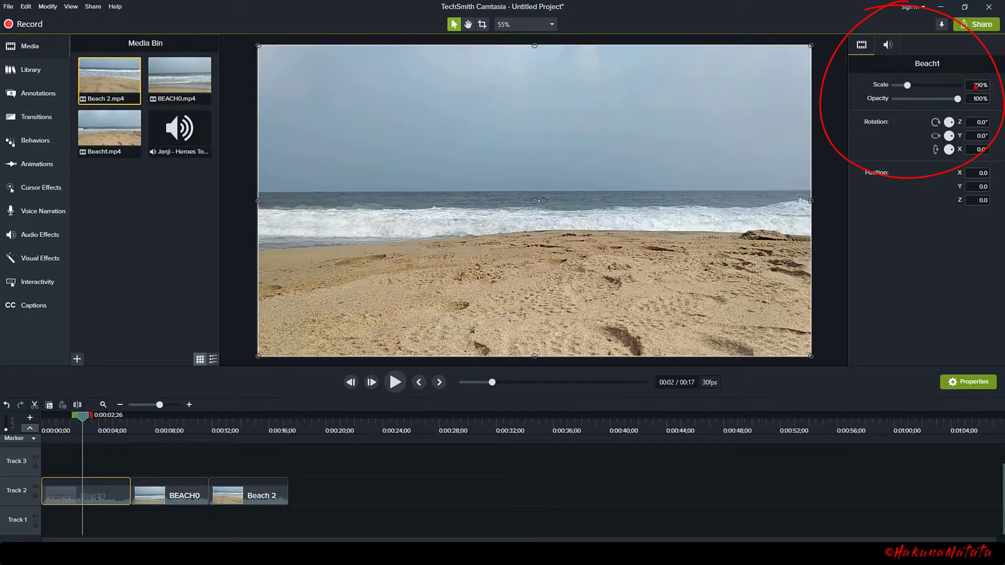
type("50")
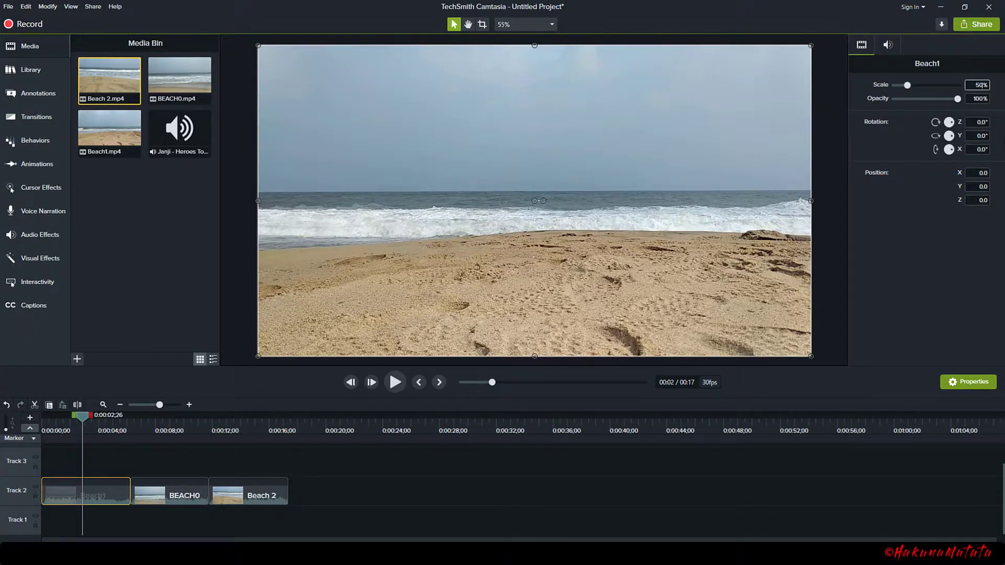
key("Return")
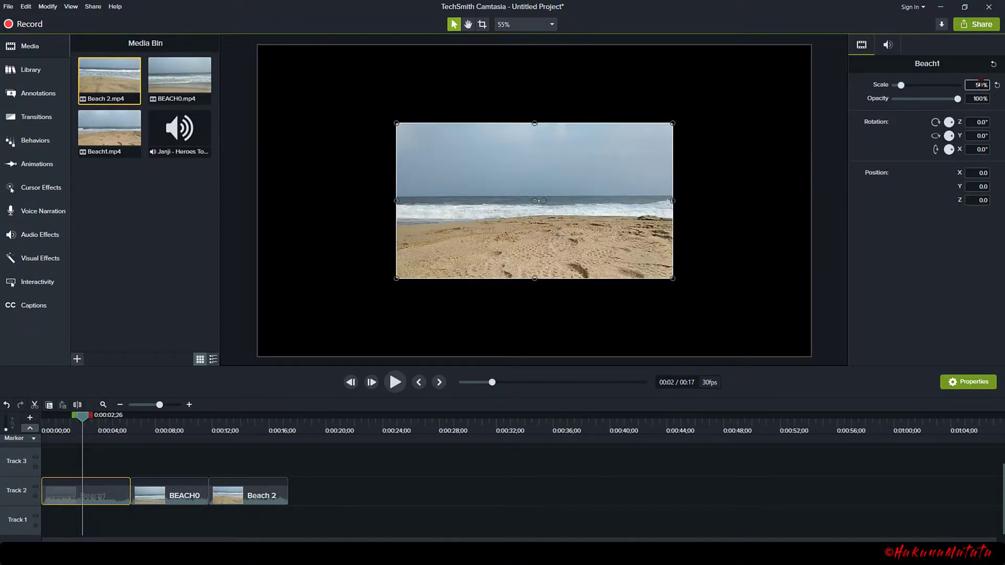
key("BackSpace")
type("10")
key("Return")
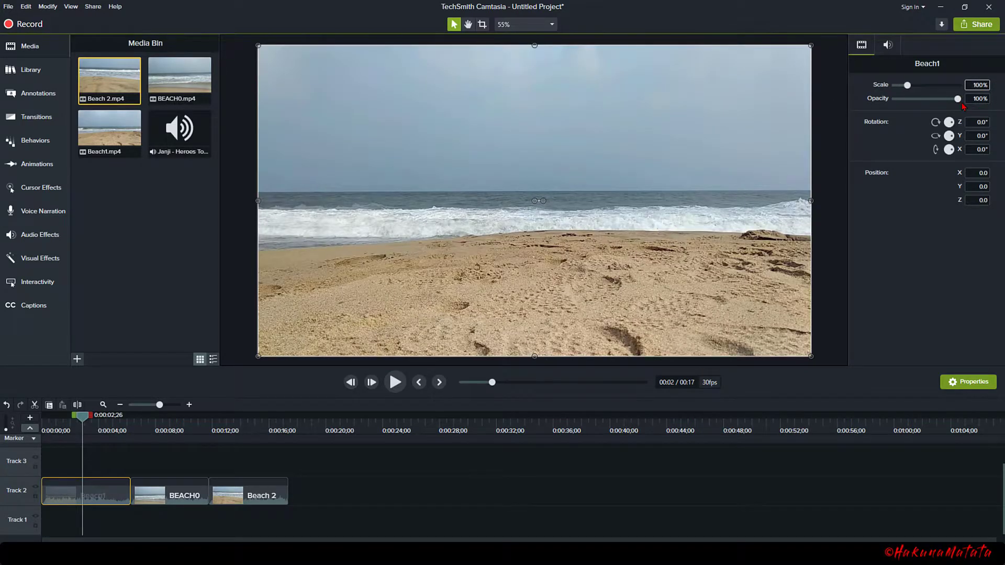
Try a slight Z rotation of about 2° on Beach1 and reset the rotation
left_click_drag(958, 104, 984, 110)
type("2")
key("Return")
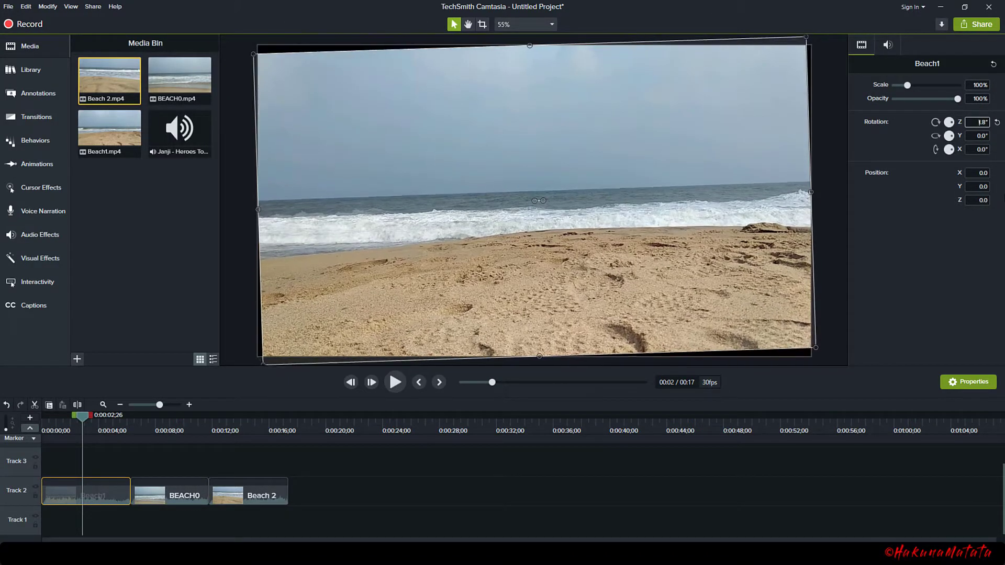
left_click(998, 123)
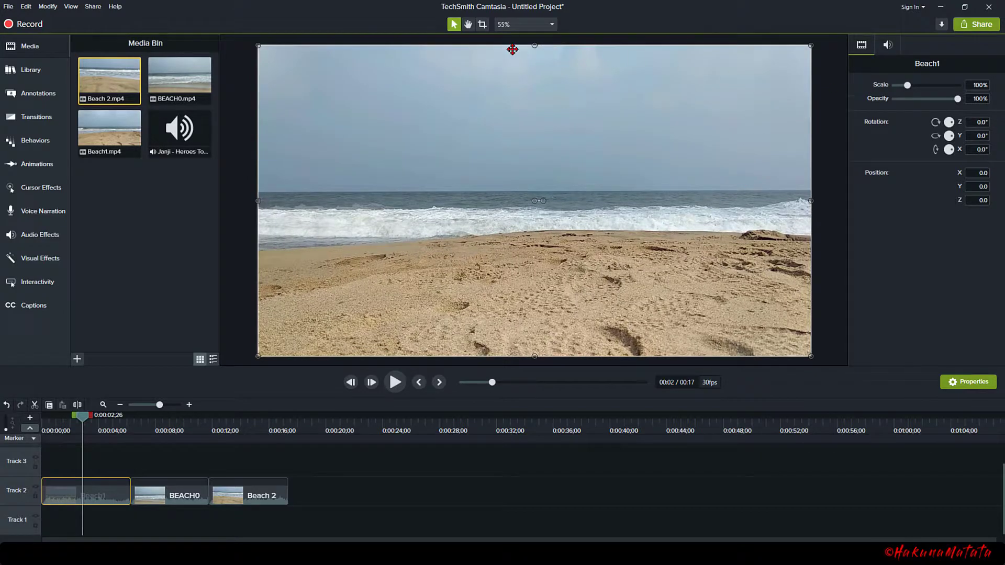
Set Beach1's gain to 50%, adjust the audio levels of BEACH0 and Beach1 on the timeline, and play back the result
left_click(888, 45)
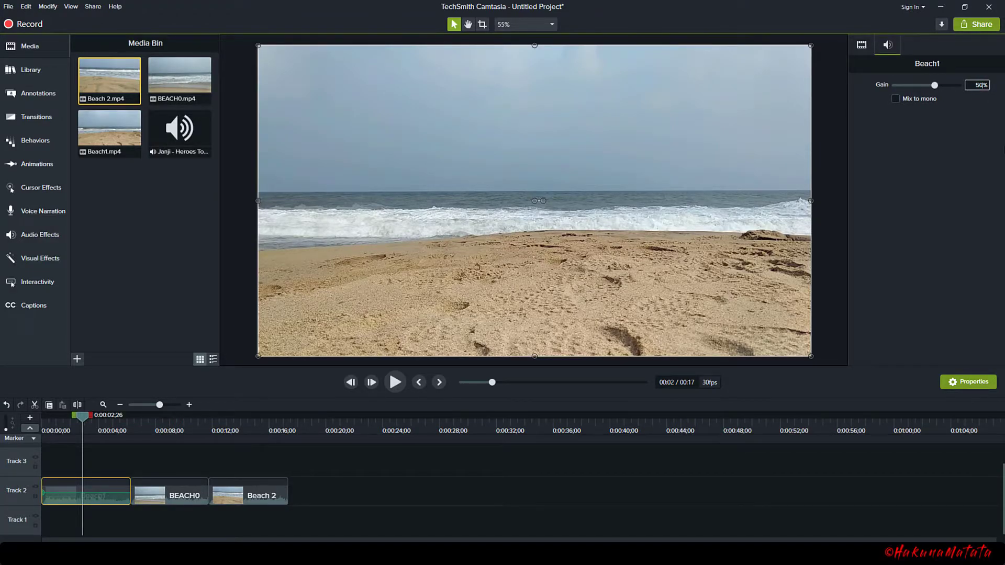
left_click(174, 495)
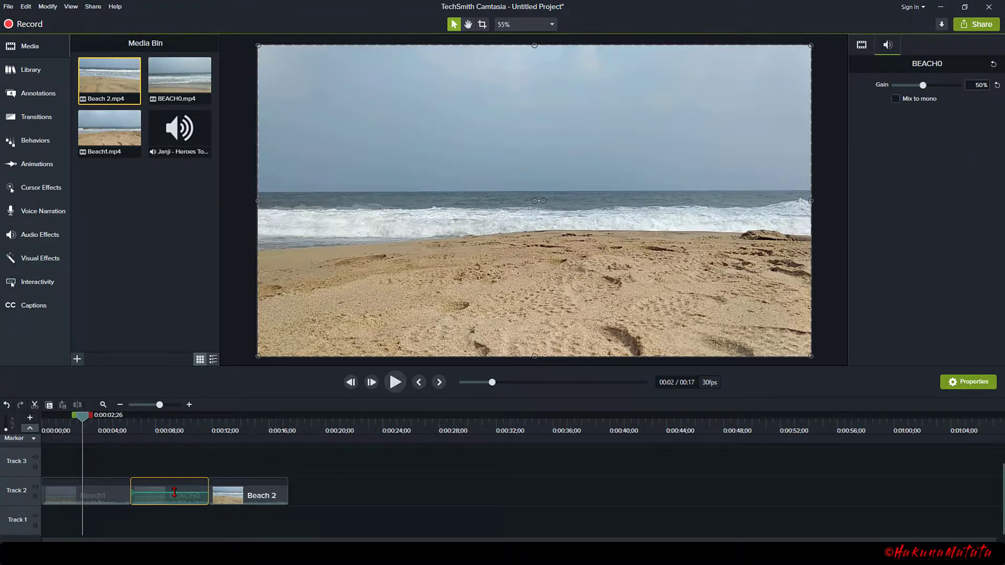
left_click_drag(175, 494, 175, 497)
left_click(117, 504)
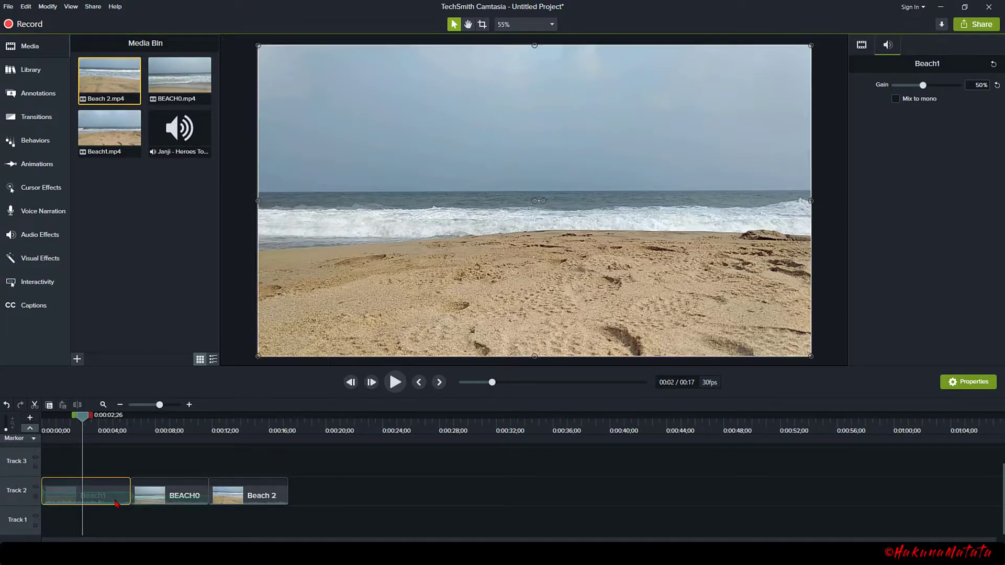
left_click_drag(113, 494, 113, 496)
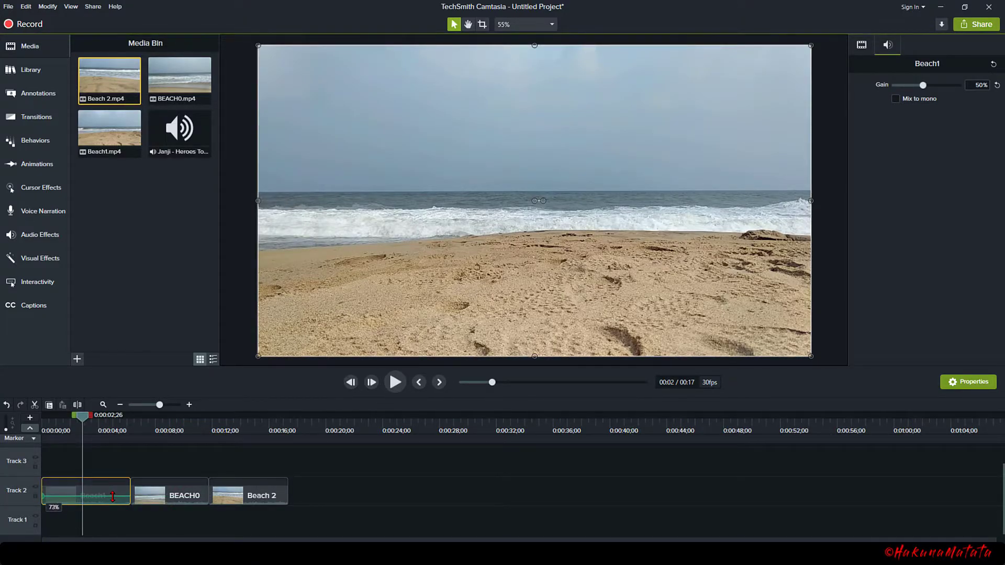
left_click(330, 498)
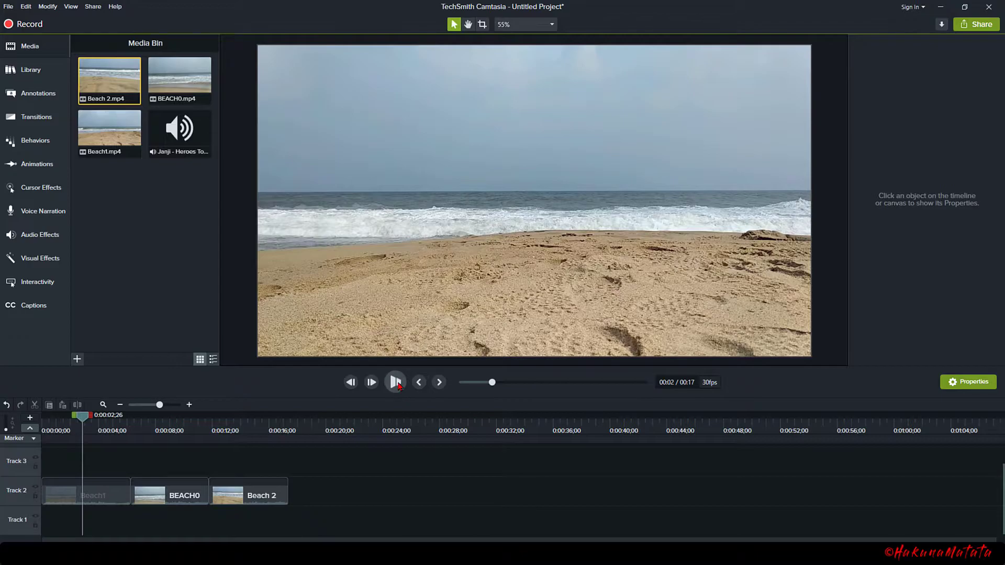
left_click(396, 384)
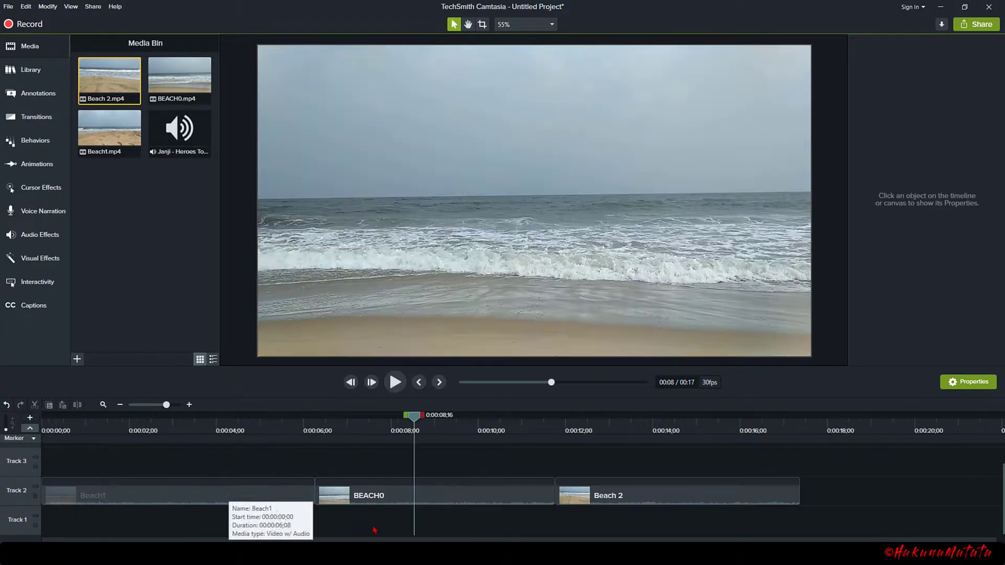
Lower the middle audio point of BEACH0 to the bottom of the clip to create a volume dip, and play it back
left_click(453, 498)
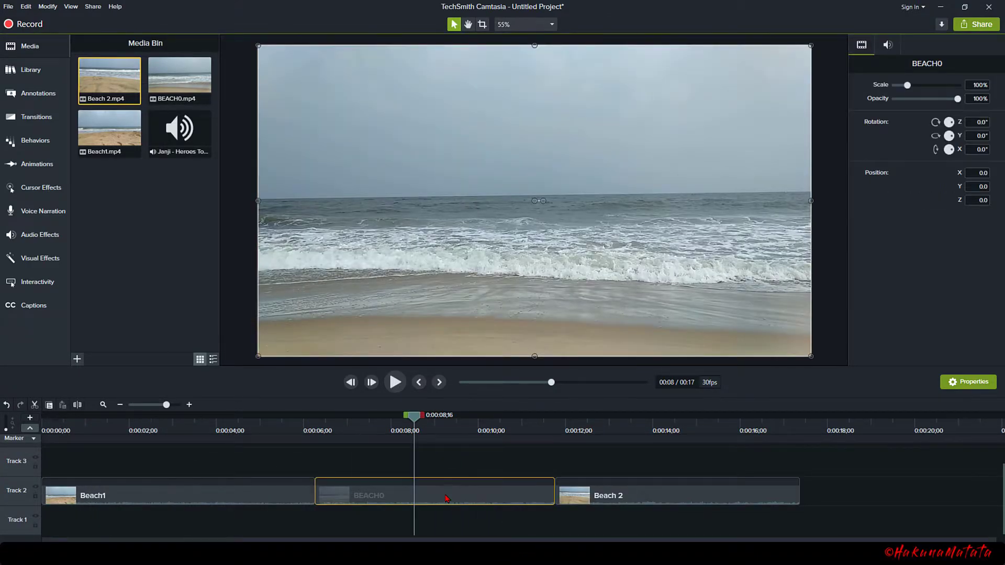
left_click(888, 45)
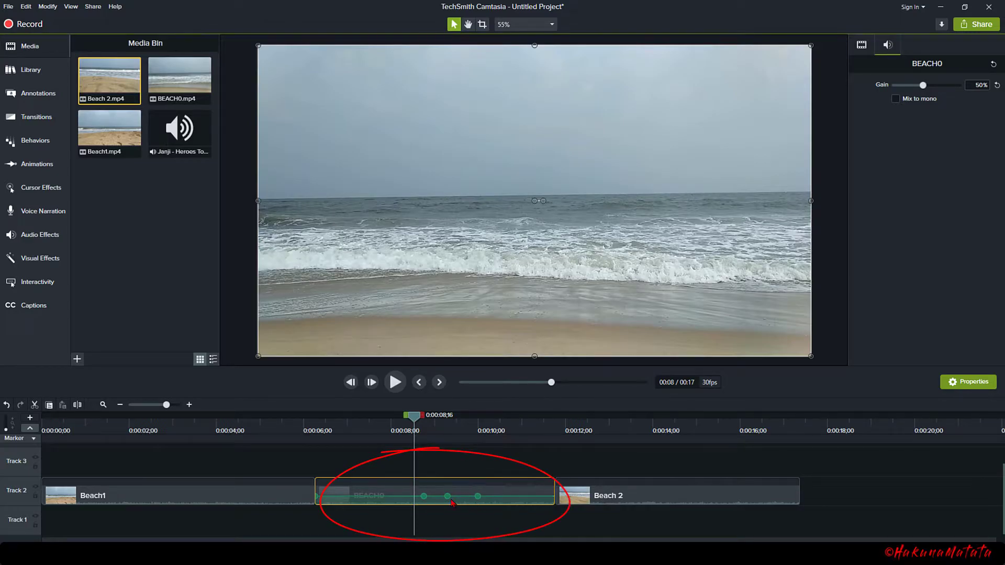
mouse_move(448, 498)
left_mouse_down()
mouse_move(449, 519)
mouse_move(444, 505)
left_mouse_up()
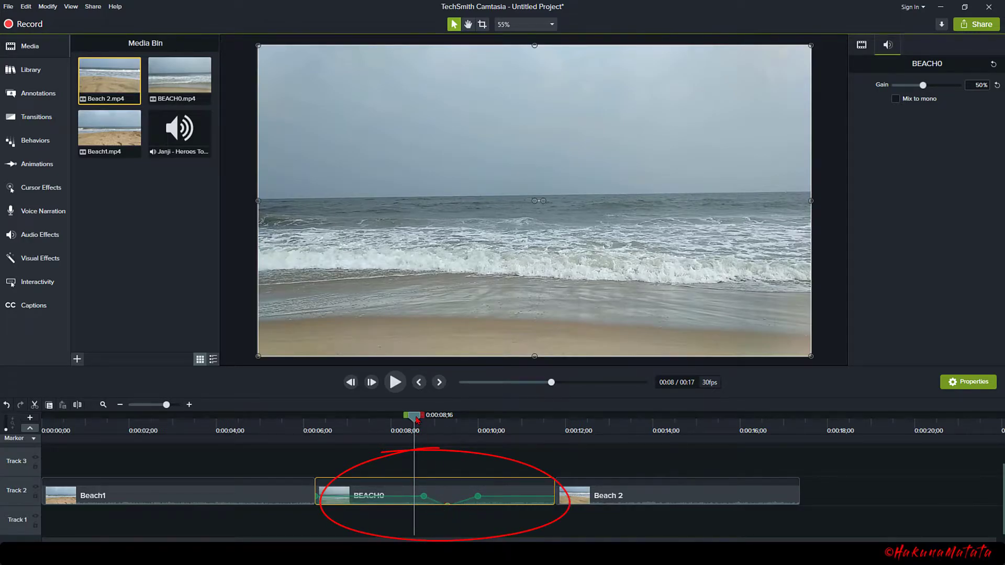
left_click(395, 383)
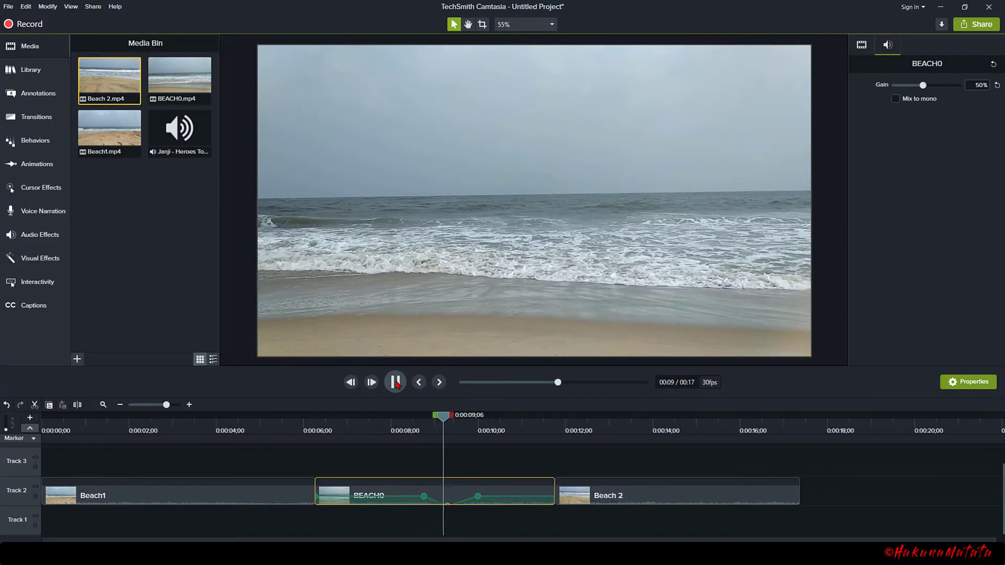
key("space")
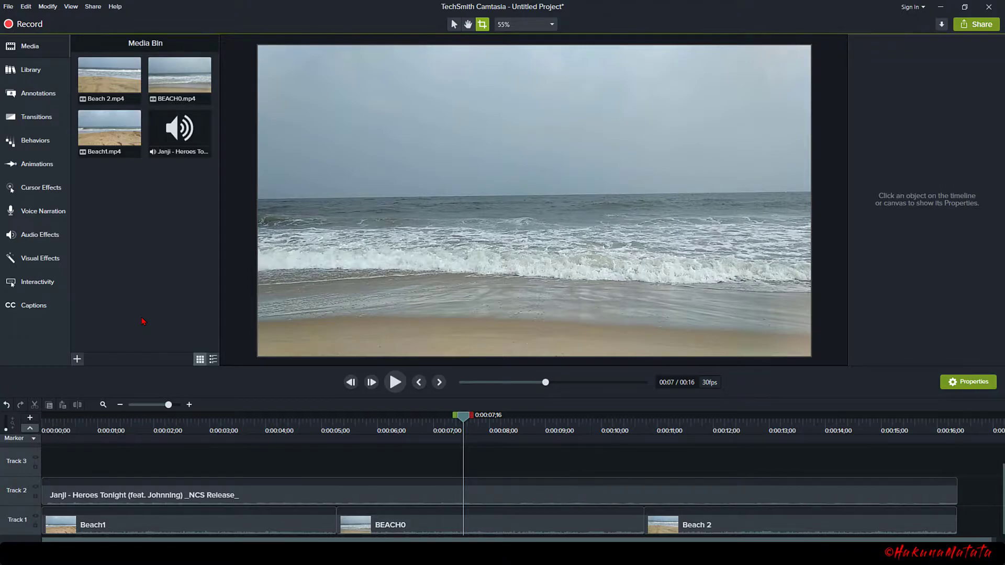
Add Clip Speed to BEACH0 on Track 1, set the speed to 4x, and place the playhead at 0:00:05;14
left_click(427, 525)
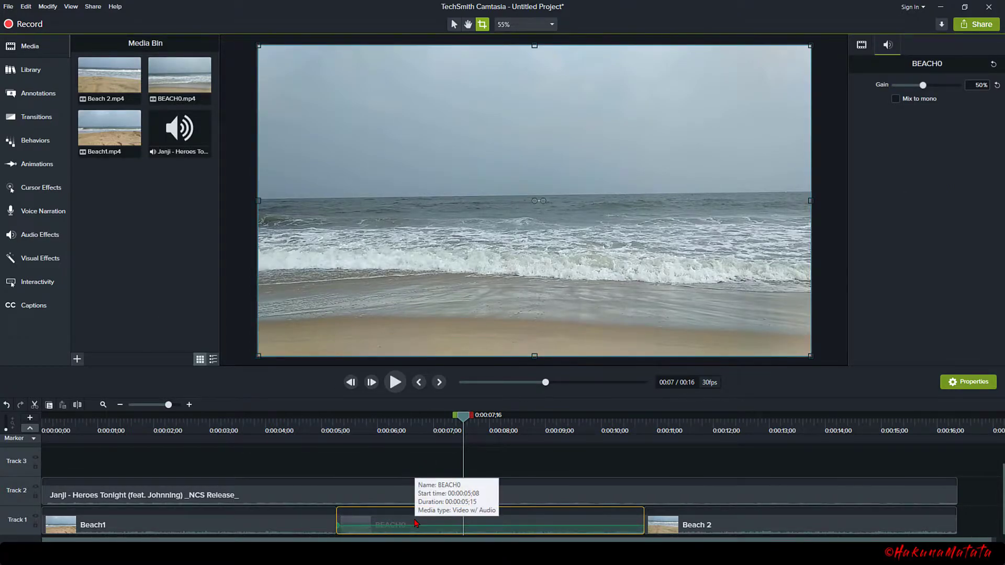
right_click(417, 524)
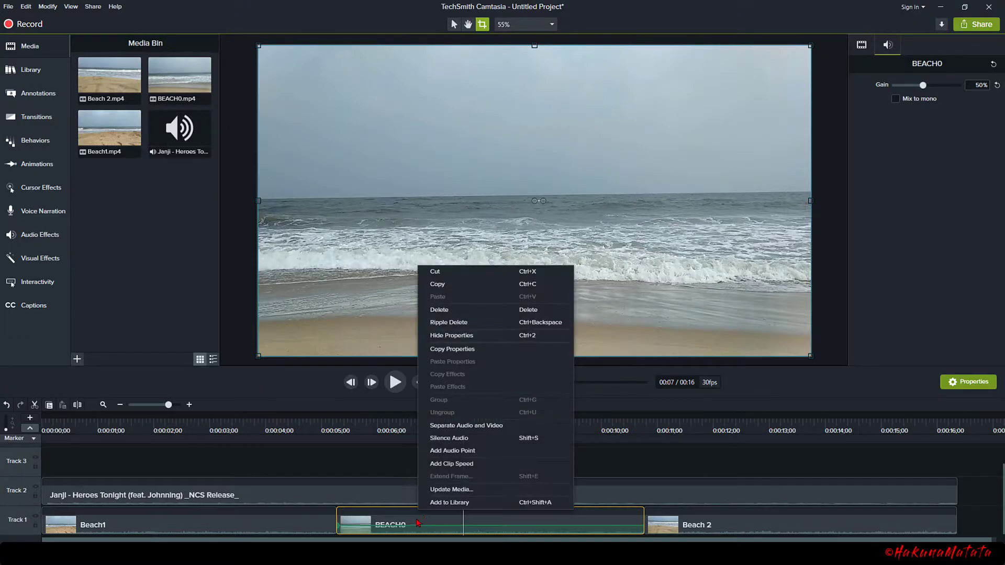
left_click(461, 465)
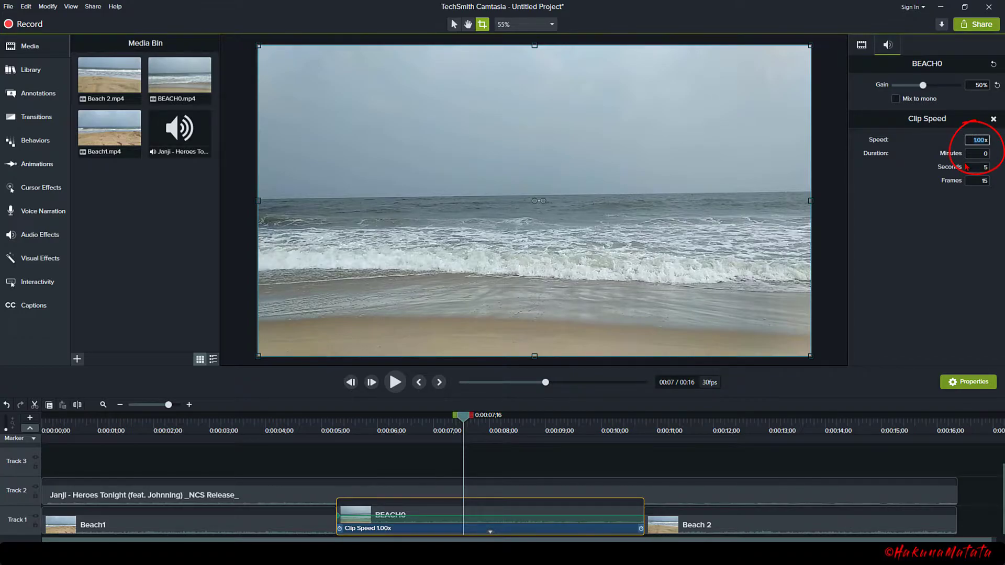
type("4x")
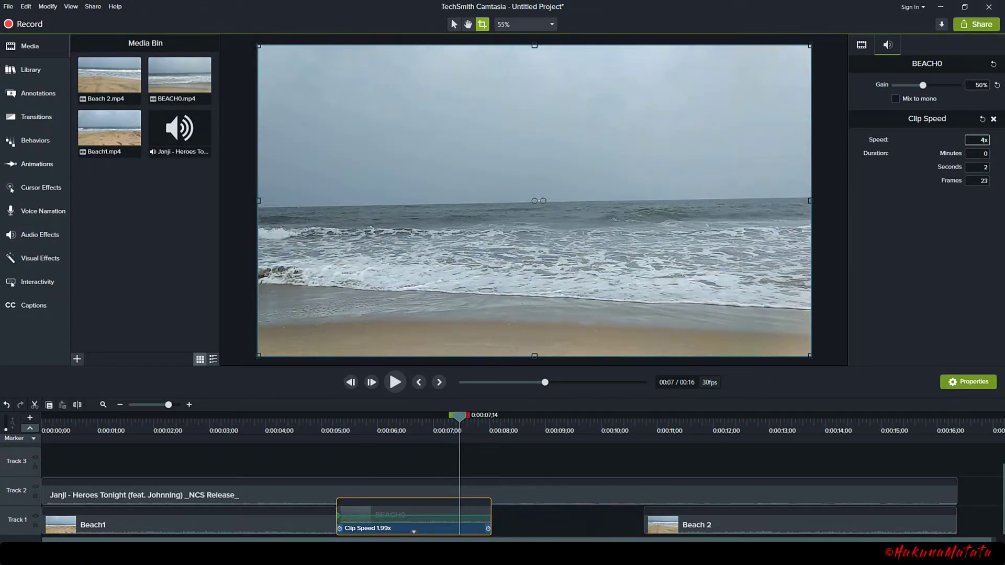
key("Return")
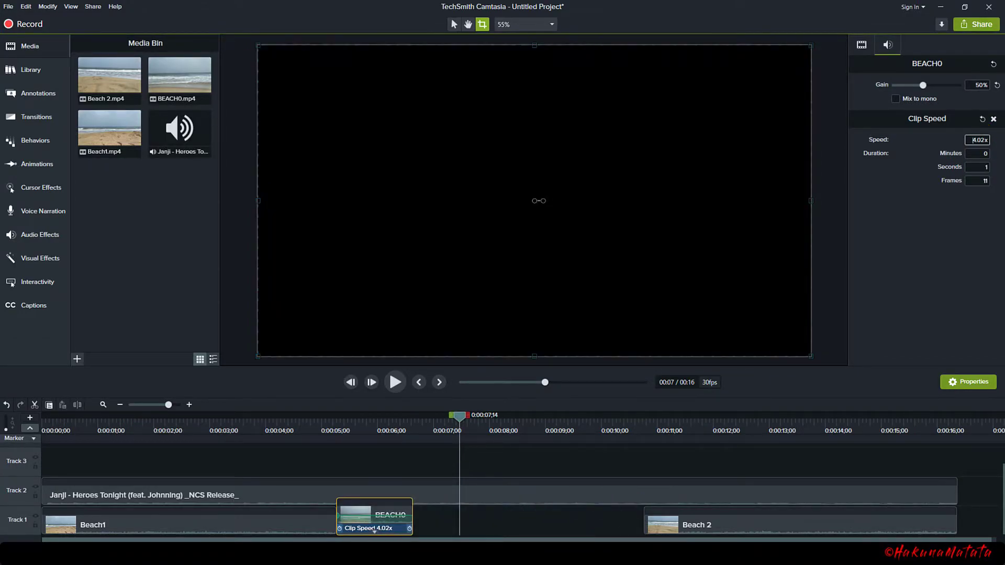
left_click_drag(461, 422, 347, 419)
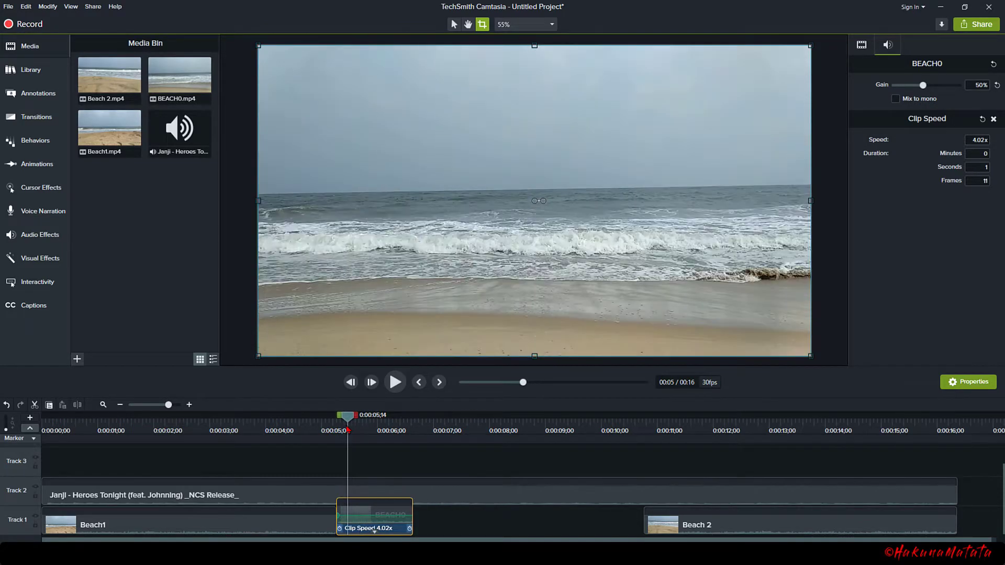
Play back the sped-up BEACH0 clip, then restore its speed by stretching its Clip Speed effect to the start of Beach 2
left_click(395, 382)
left_click(394, 385)
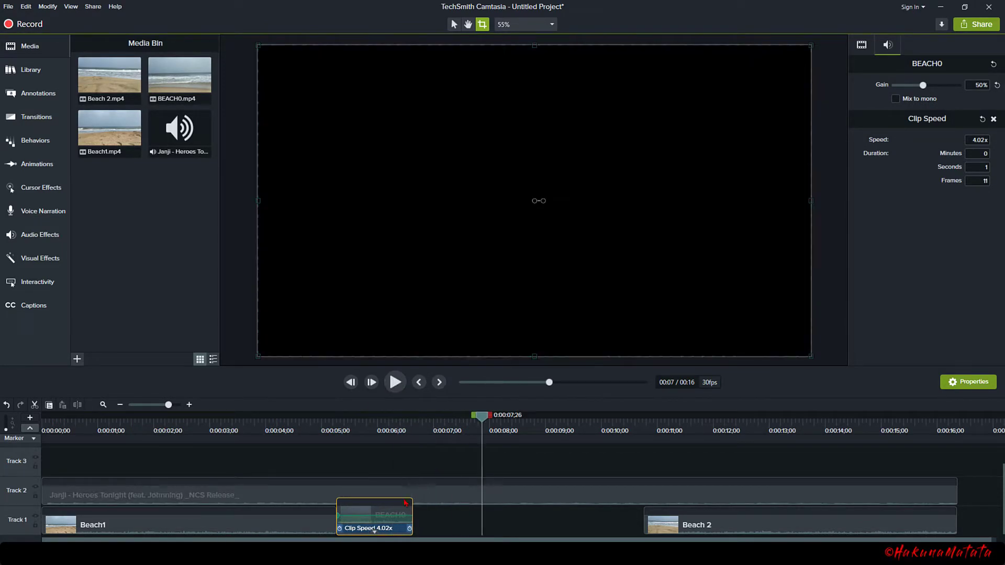
left_click(397, 530)
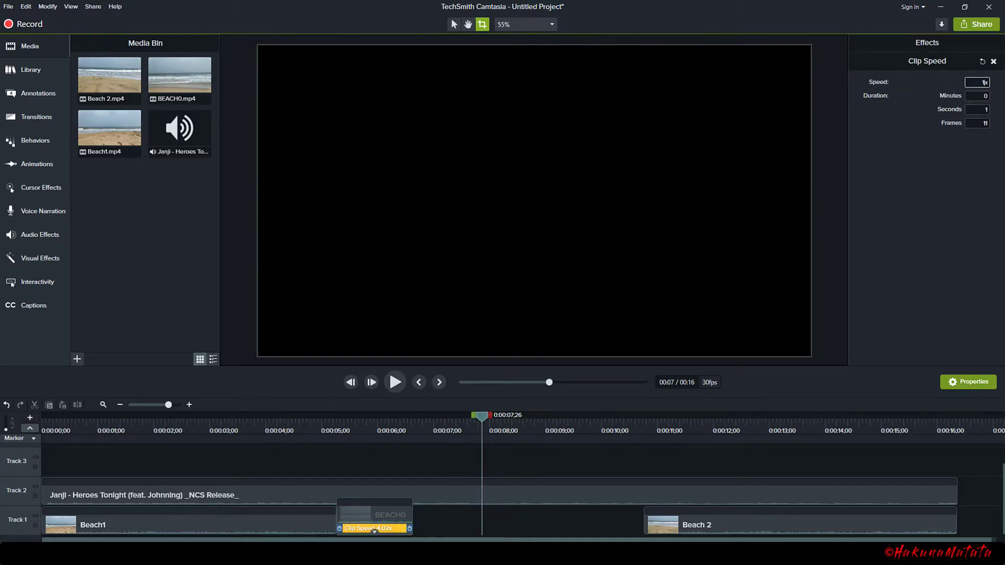
left_click_drag(409, 529, 640, 529)
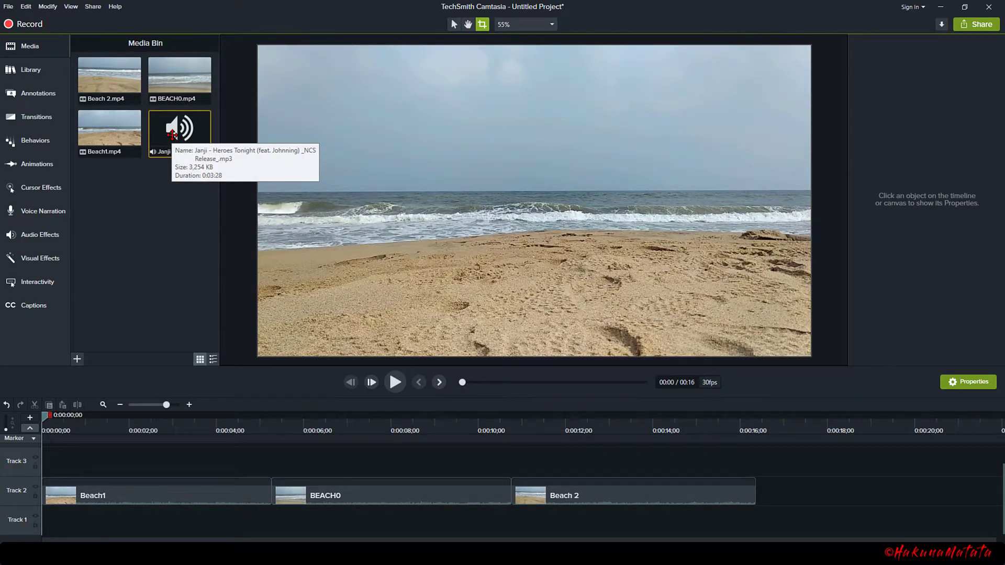
Add the Janji - Heroes Tonight music at the start of Track 3 and trim its end to match the end of Beach 2
left_click_drag(172, 135, 77, 461)
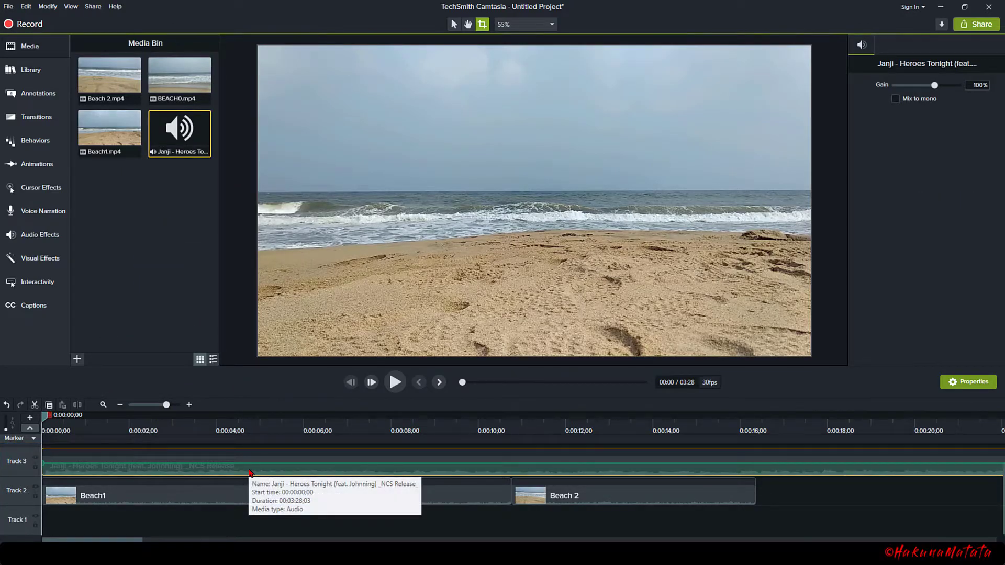
scroll(729, 470, "down", 5)
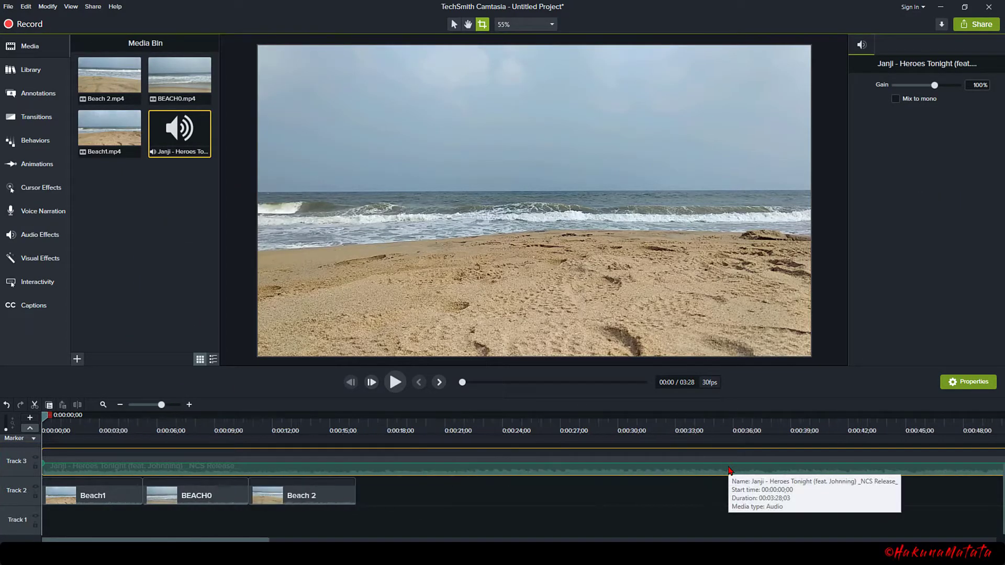
scroll(730, 470, "down", 2)
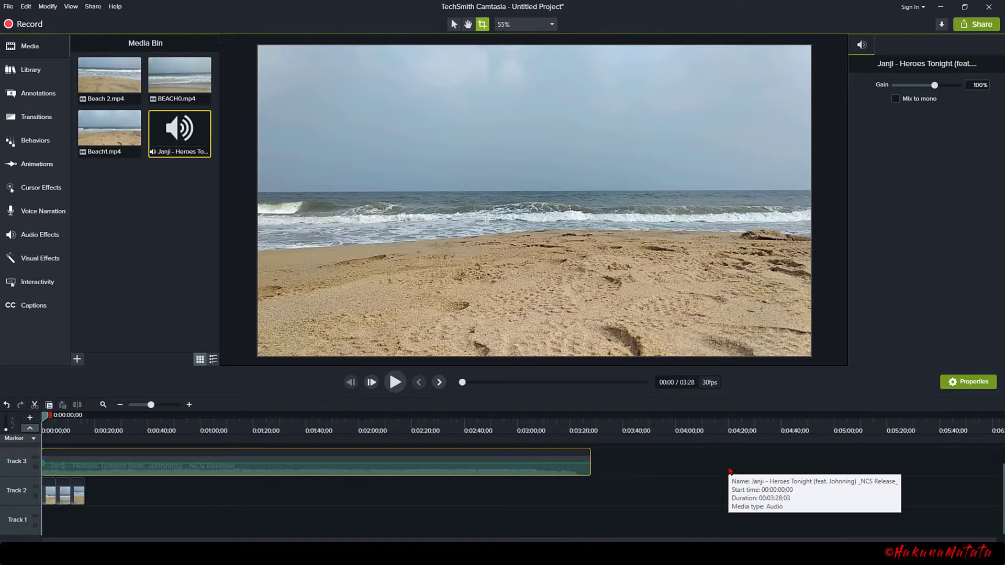
left_click(120, 405)
left_click(124, 405)
left_click(189, 405)
left_click(189, 405)
left_click(189, 405)
left_click(189, 405)
left_click(189, 405)
left_click(189, 405)
left_click(189, 405)
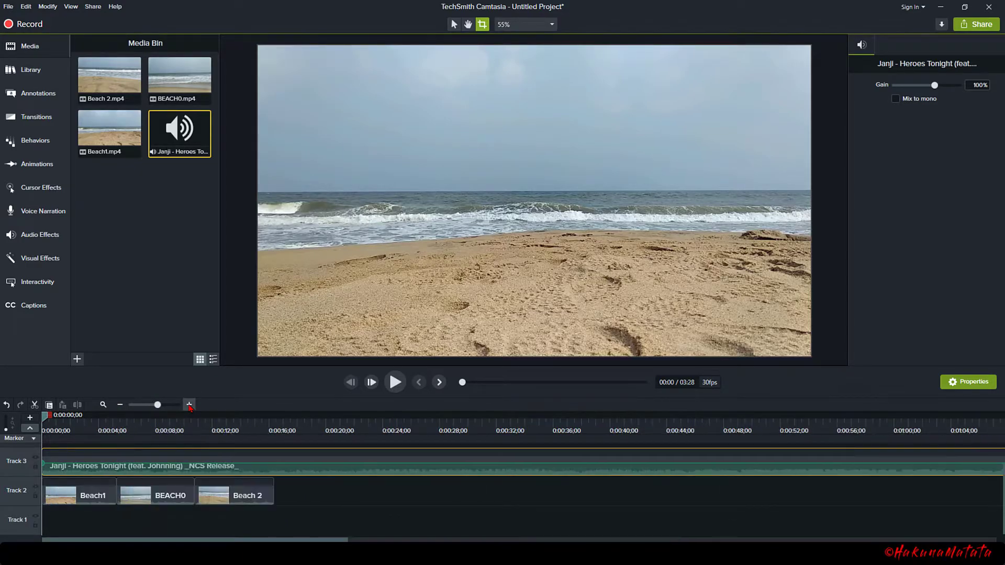
left_click(122, 405)
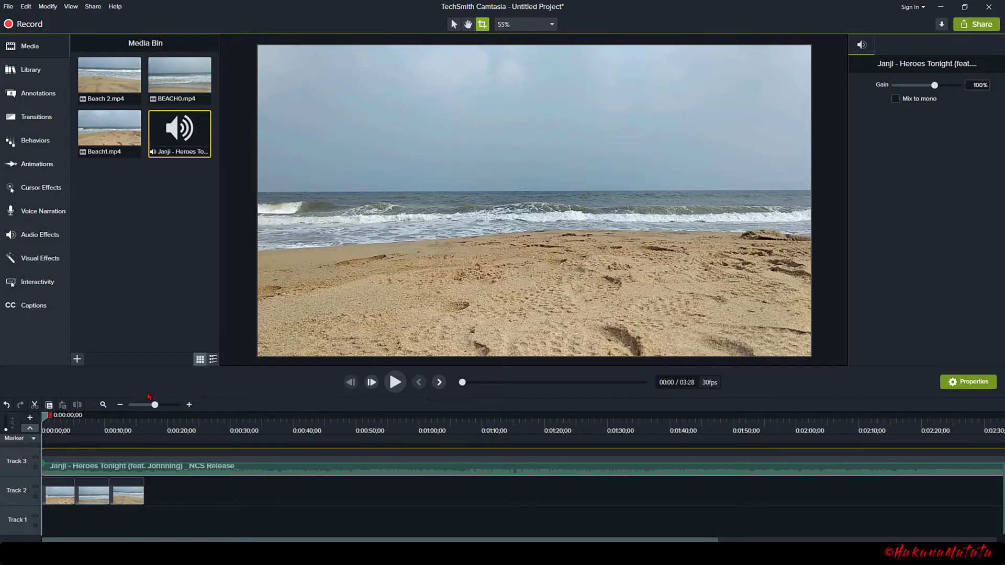
left_click(119, 406)
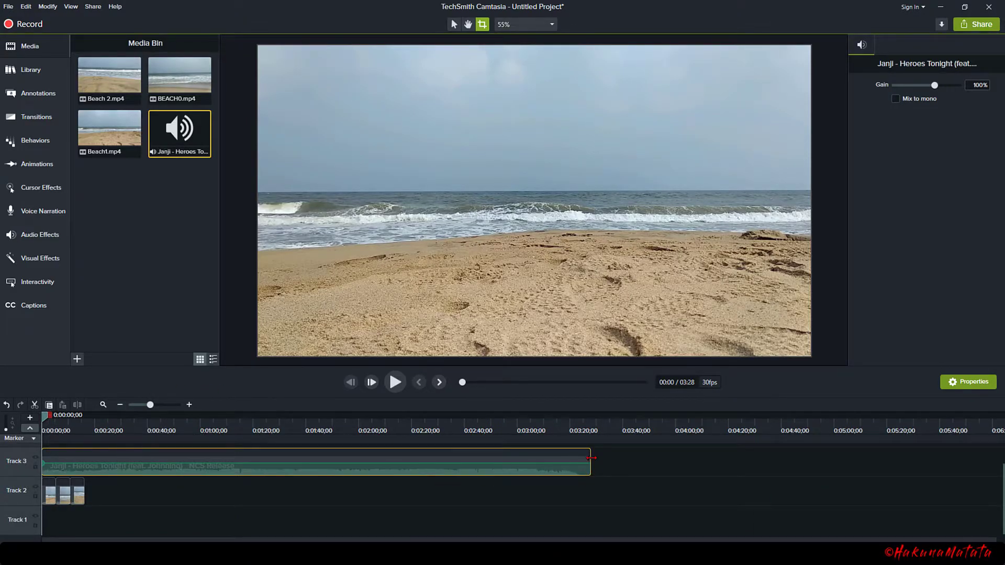
left_click_drag(591, 458, 85, 458)
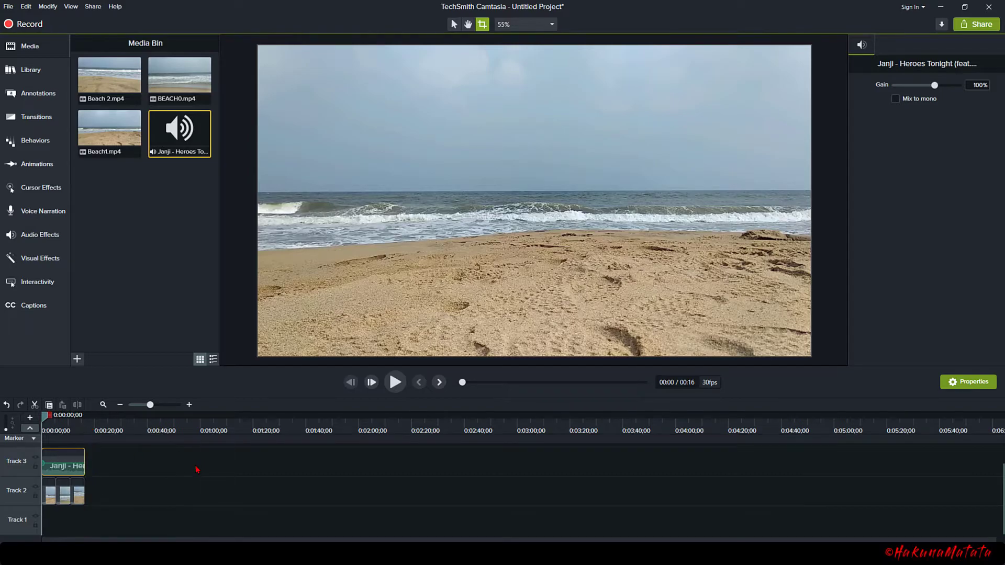
Set the music clip's gain to 50% and play back the video with the music
left_click(189, 405)
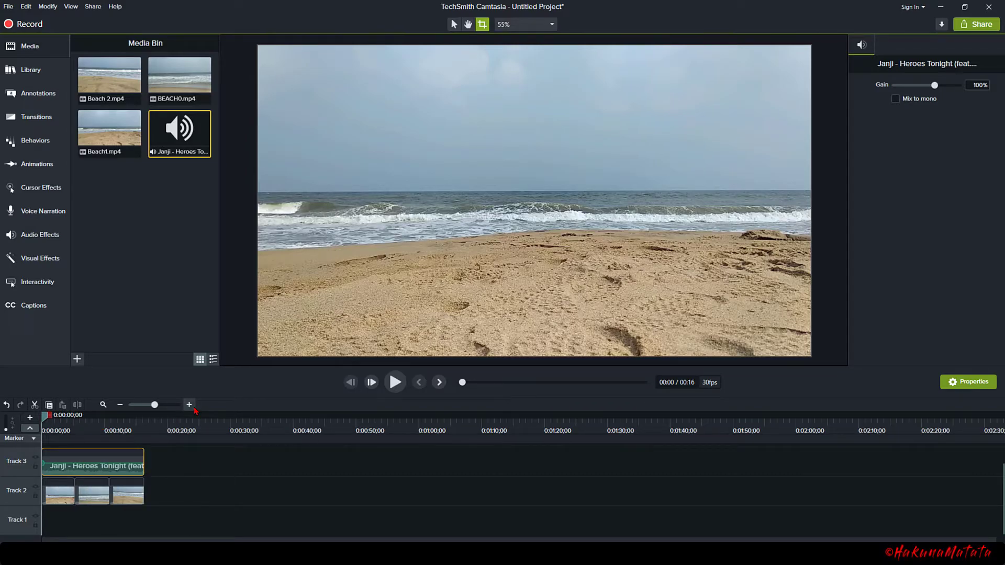
left_click(119, 405)
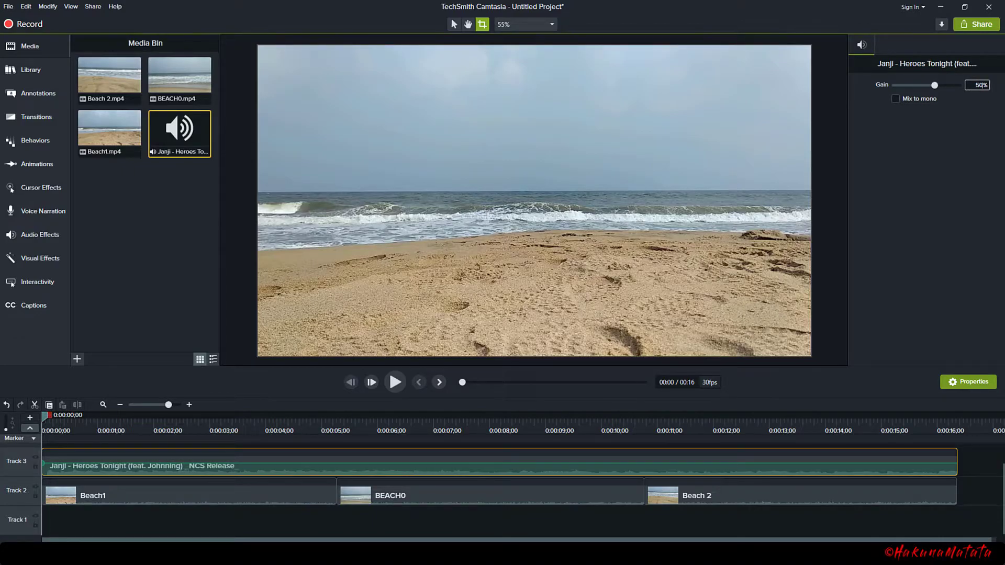
left_click(395, 382)
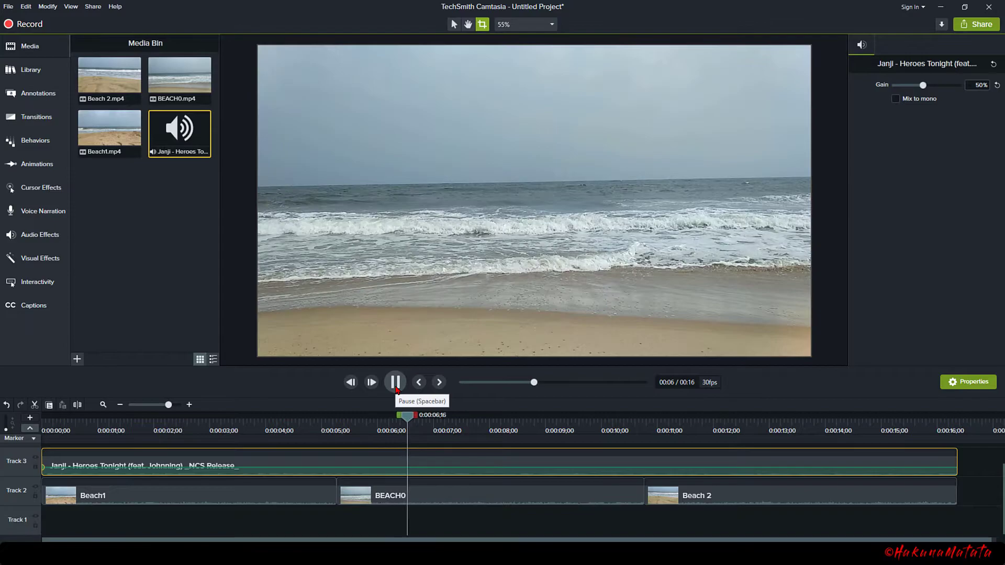
left_click(395, 382)
left_click(135, 299)
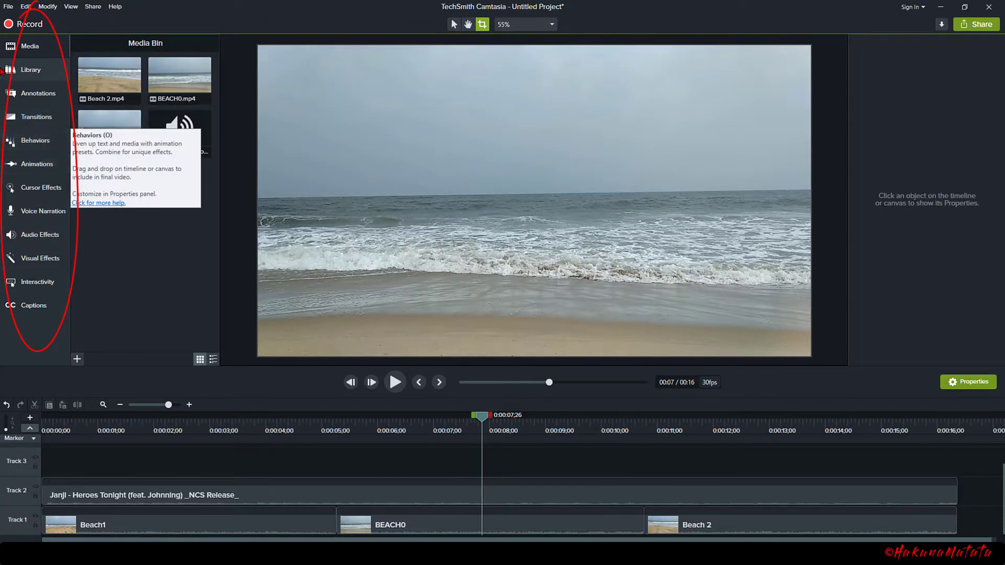
Add a Fade transition between BEACH0 and Beach 2 on Track 1 and play it back
left_click(191, 155)
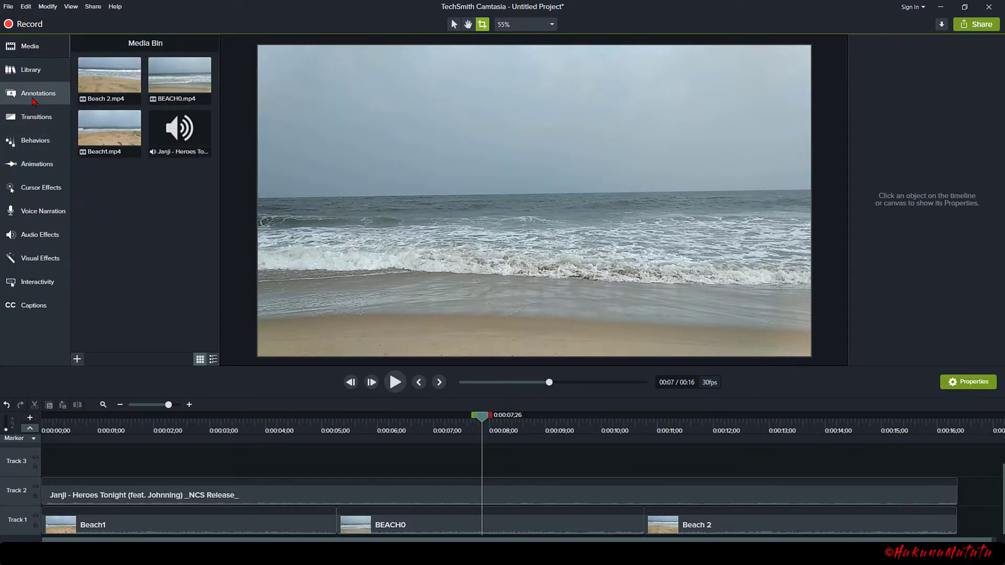
left_click(34, 116)
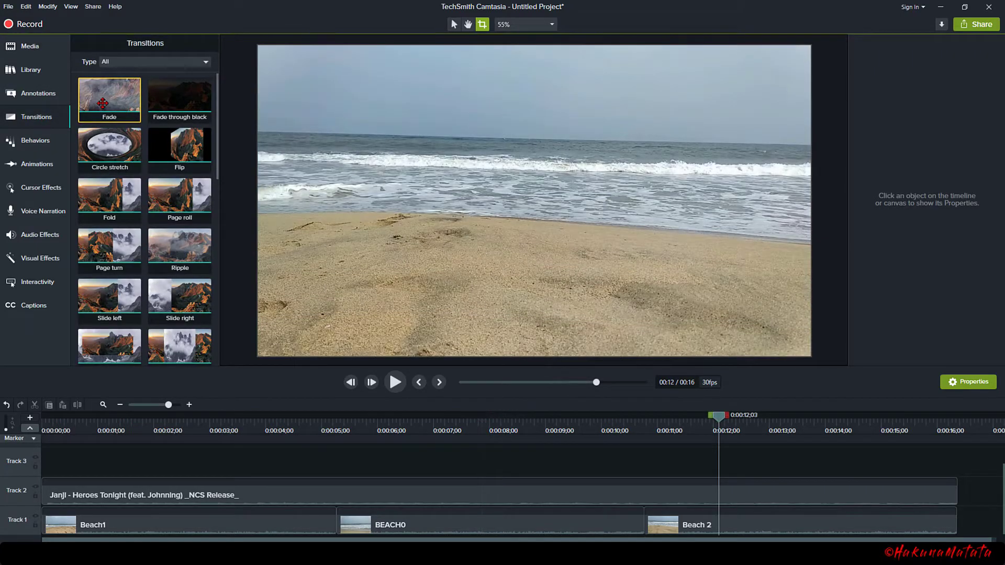
left_click_drag(113, 98, 632, 523)
left_click(632, 524)
left_click(653, 421)
left_click(563, 423)
left_click(402, 384)
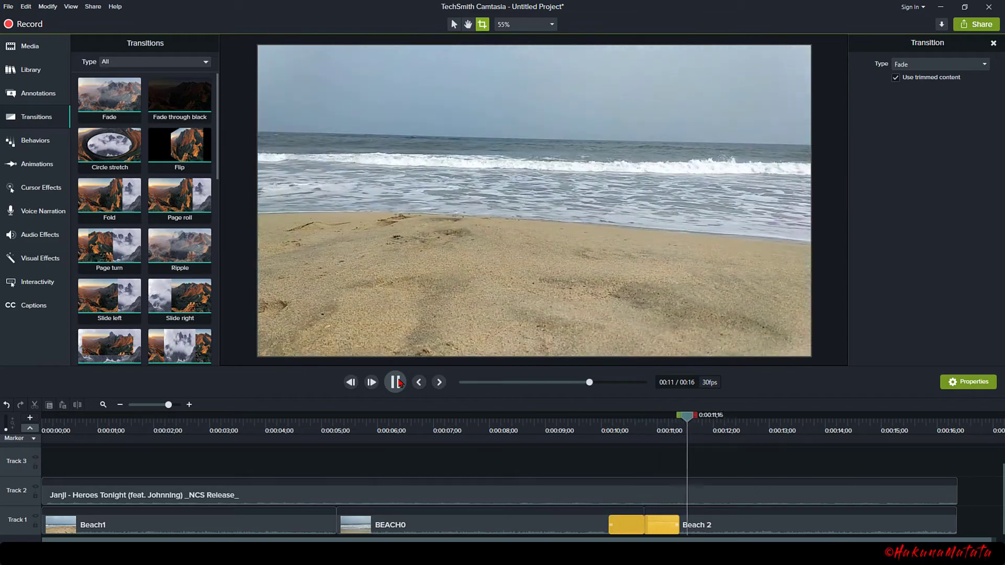
left_click(403, 383)
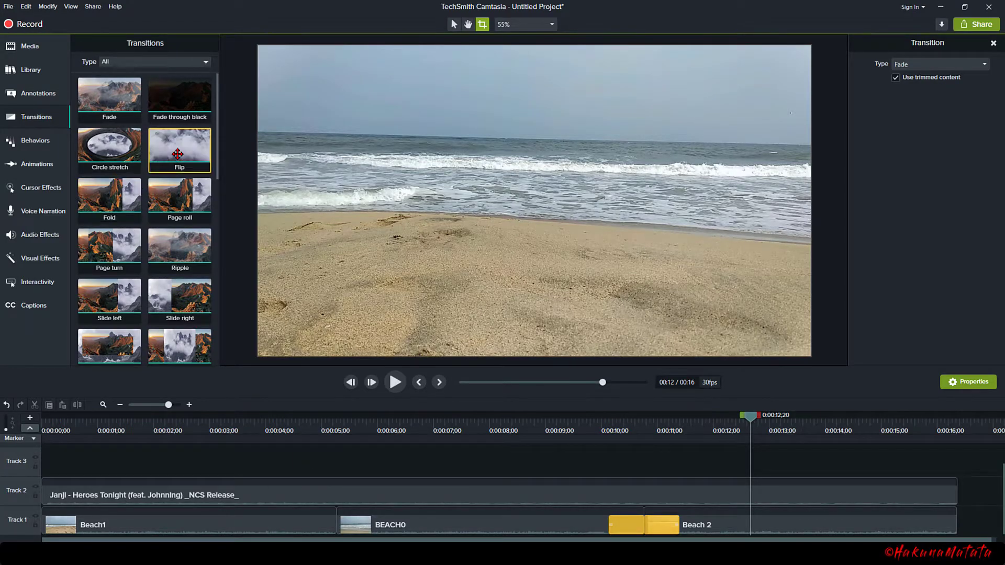
Add a Flip transition between Beach1 and BEACH0 on Track 1 and play it back
left_click_drag(180, 145, 335, 524)
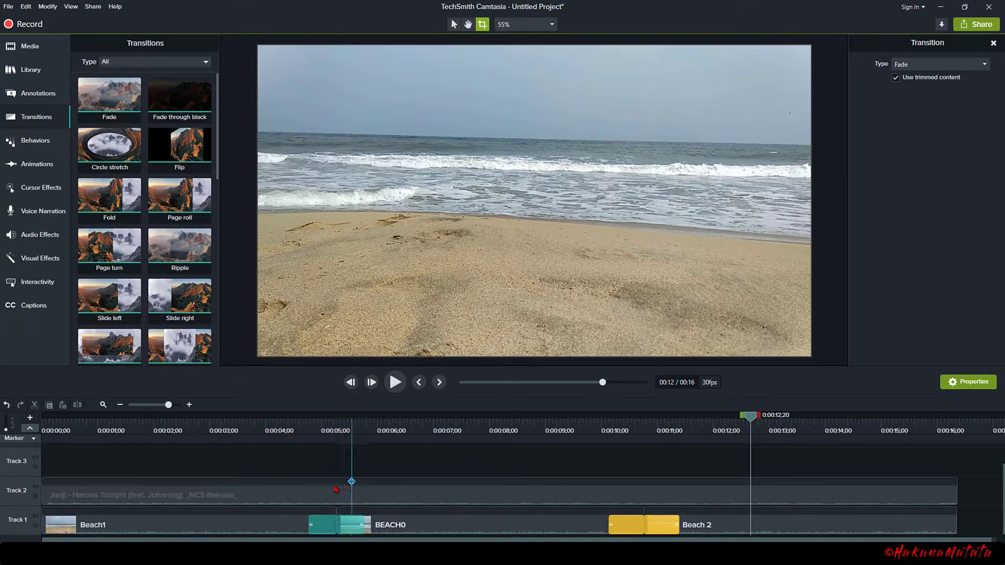
left_click(284, 424)
left_click(395, 384)
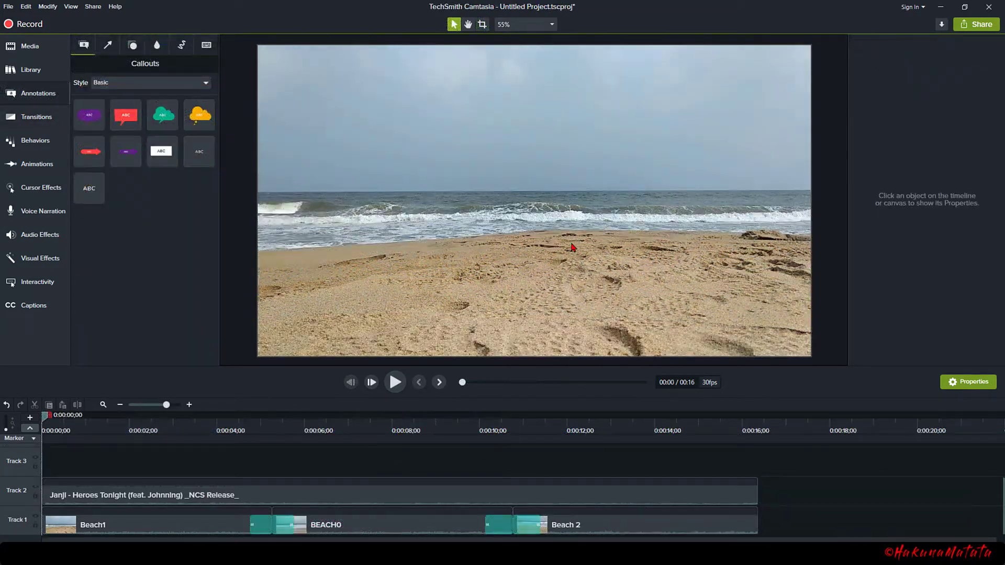
Try a green thought bubble callout, then replace it with a plain text callout along the frame's lower edge reading MAHABALIPURAM BEACH
left_click_drag(160, 124, 567, 127)
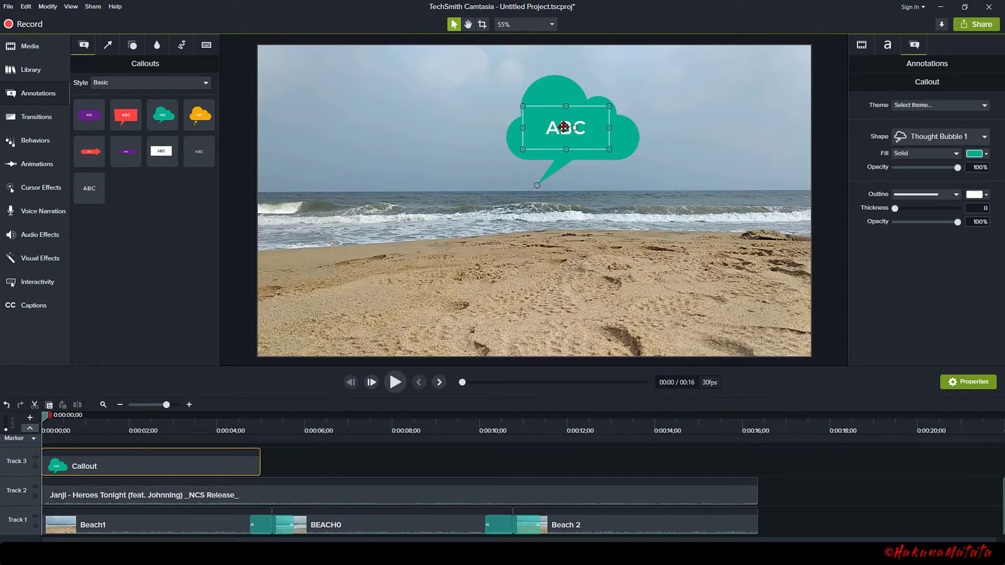
key("Delete")
left_click_drag(89, 189, 810, 336)
left_click_drag(535, 286, 536, 334)
double_click(549, 346)
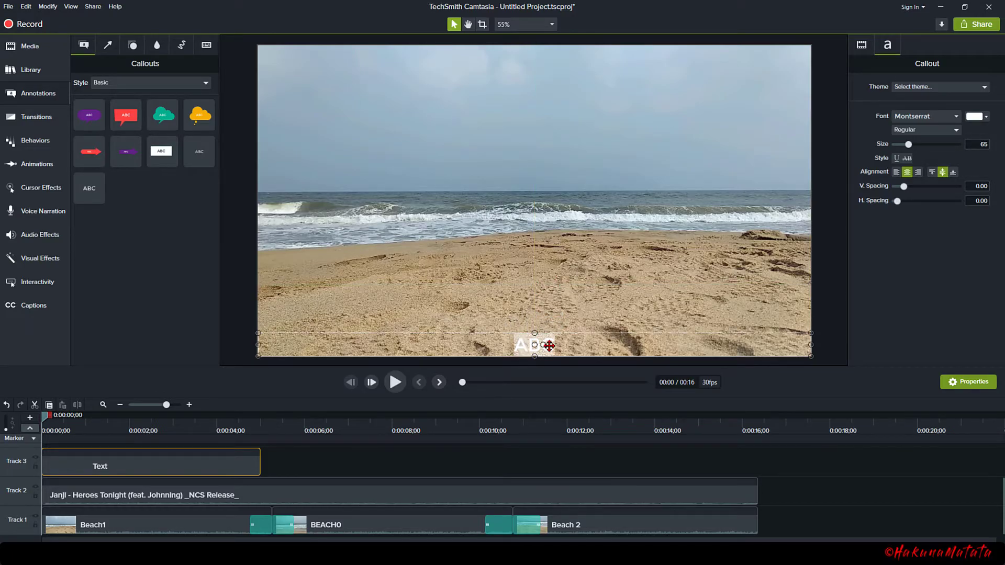
type("MAHABALIPURAM BEACH")
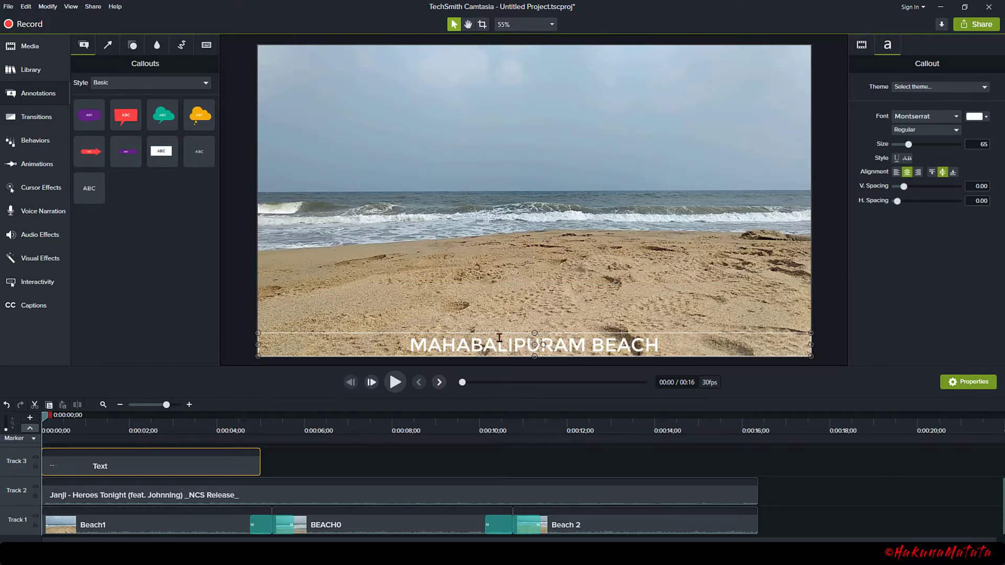
Change the caption's font to Bauhaus 93 and shrink its text box to bring the font size down to 57
left_click(568, 302)
left_click(574, 342)
left_click(951, 117)
scroll(930, 286, "down", 1)
scroll(930, 287, "down", 4)
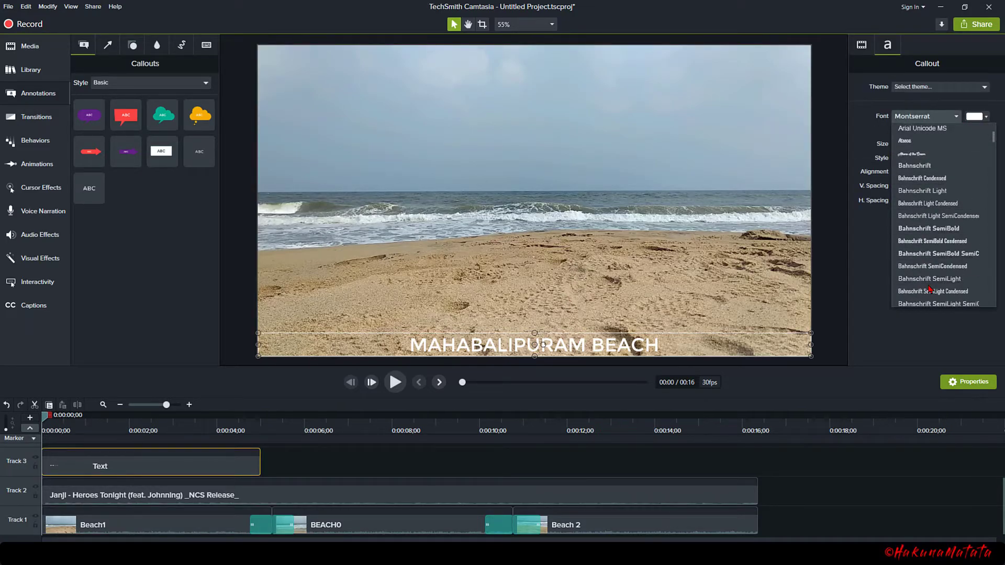
left_click(931, 290)
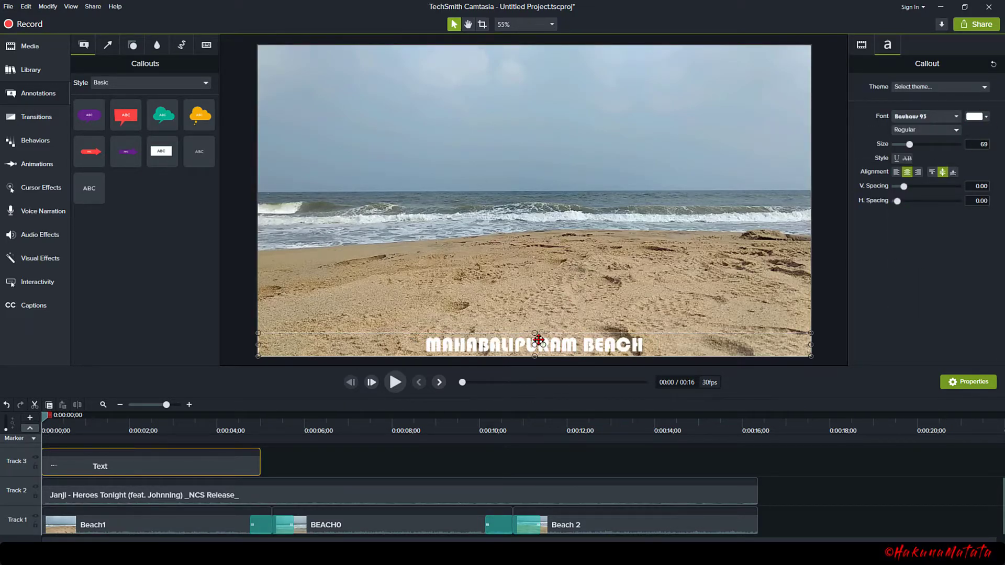
left_click_drag(535, 336, 535, 342)
Extend the text clip on Track 3 to the end of Beach 2, for a duration of 0:00:16;11
left_click(635, 302)
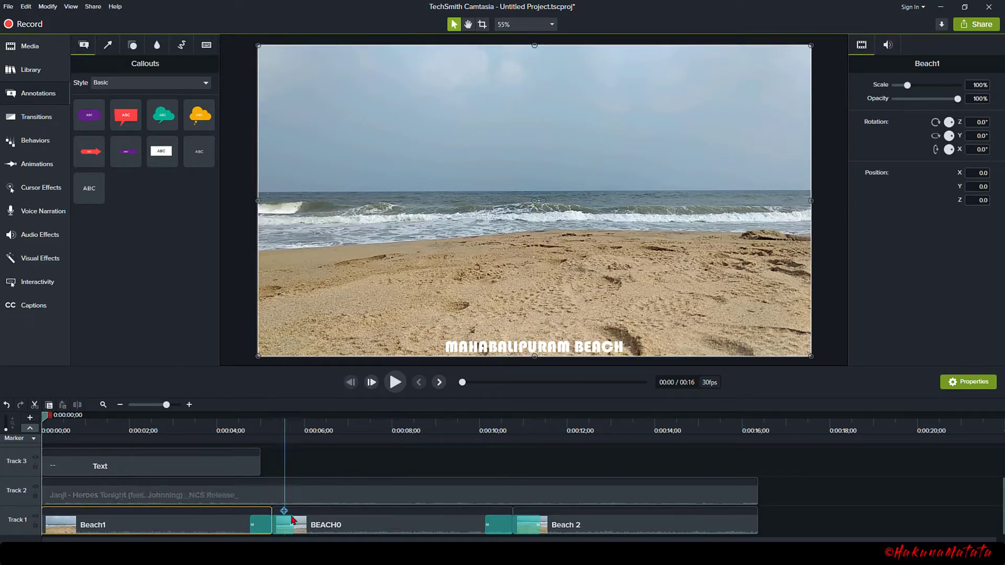
left_click(160, 464)
left_click_drag(268, 462, 765, 464)
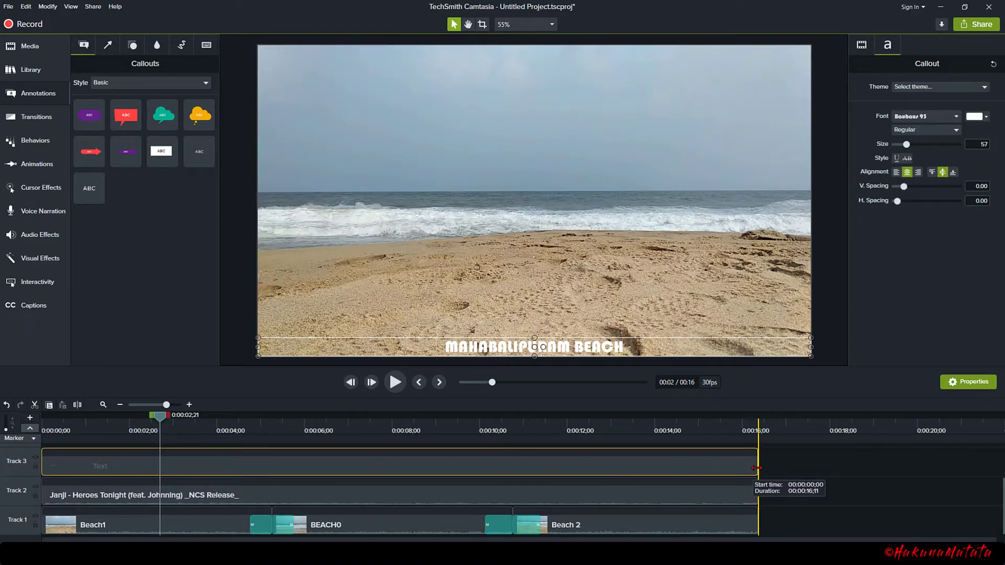
Try starting the text clip just before 0:00:04, play it back, and return the clip and playhead to the timeline's start
left_click_drag(56, 467, 224, 485)
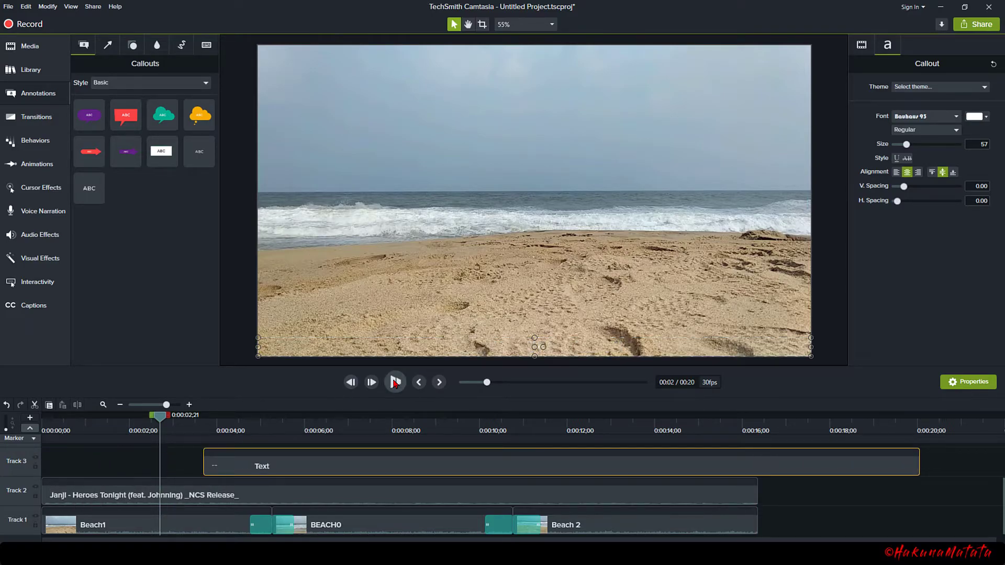
left_click(395, 383)
key("space")
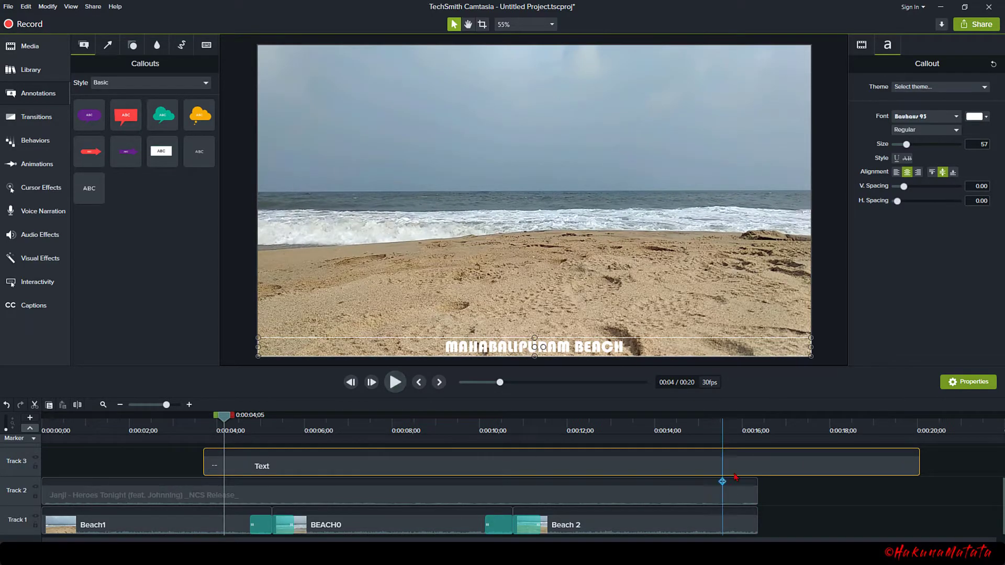
left_click_drag(792, 471, 599, 469)
key("ctrl+Home")
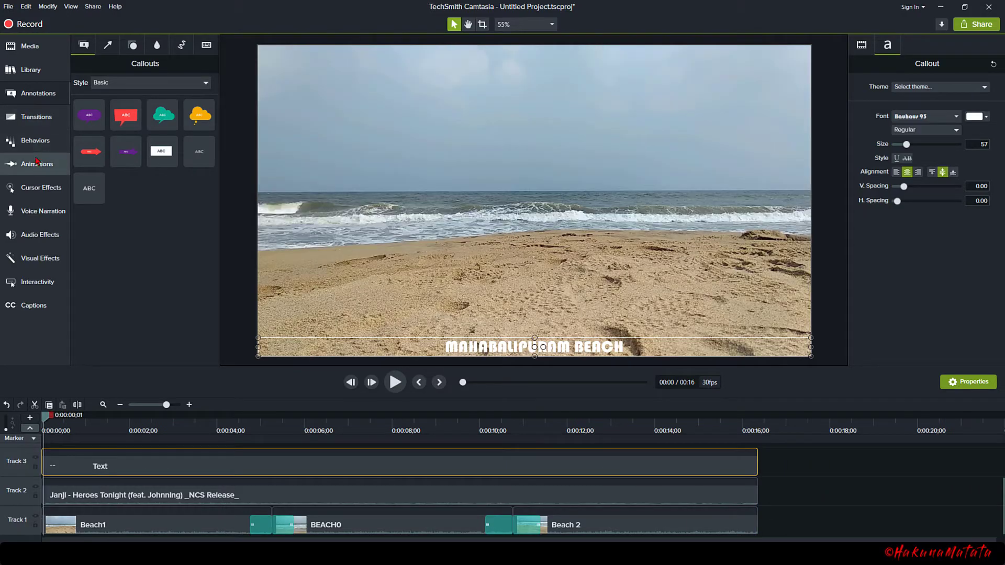
Apply the Jump And Fall behavior to the text clip on Track 3 and play it back
left_click(35, 141)
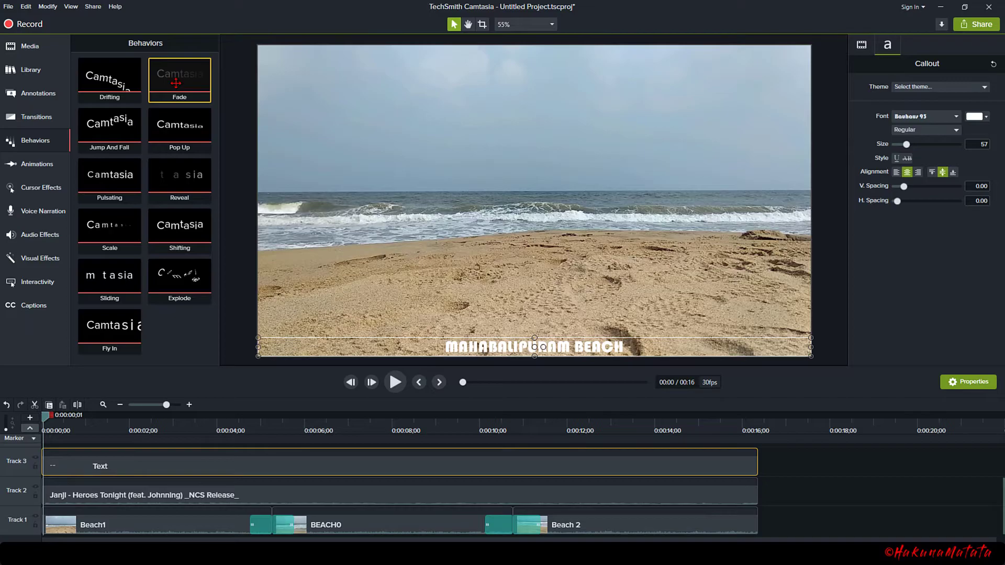
left_click_drag(118, 131, 424, 454)
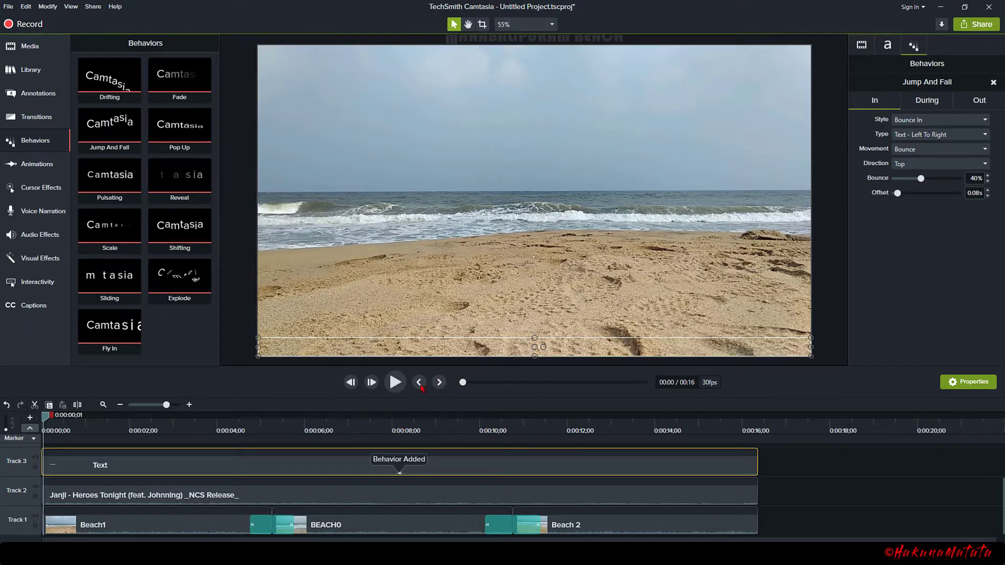
left_click(397, 388)
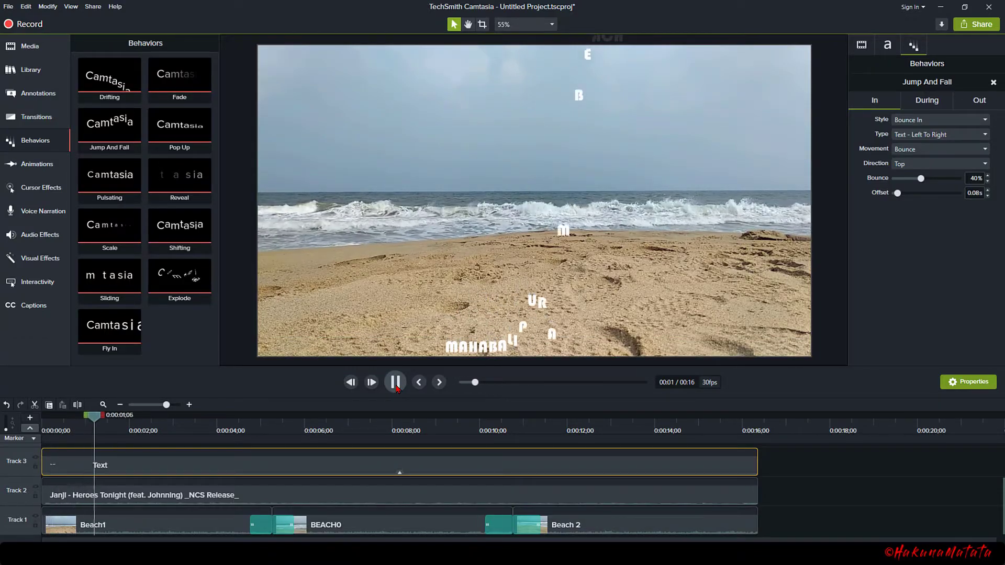
left_click(397, 388)
Add a Scale to Fit animation to the text clip on Track 3
left_click(37, 164)
left_click(188, 54)
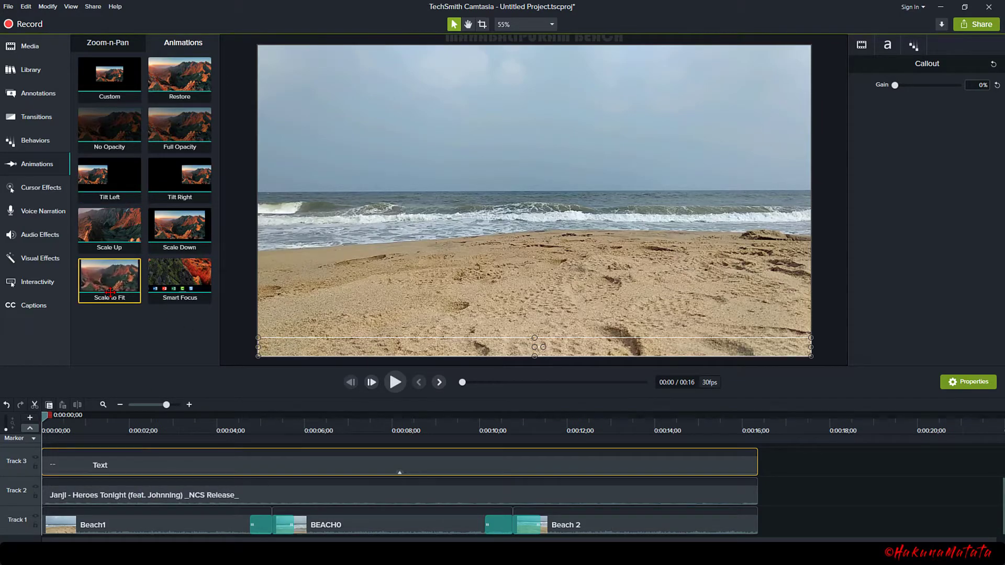
left_click_drag(114, 289, 314, 465)
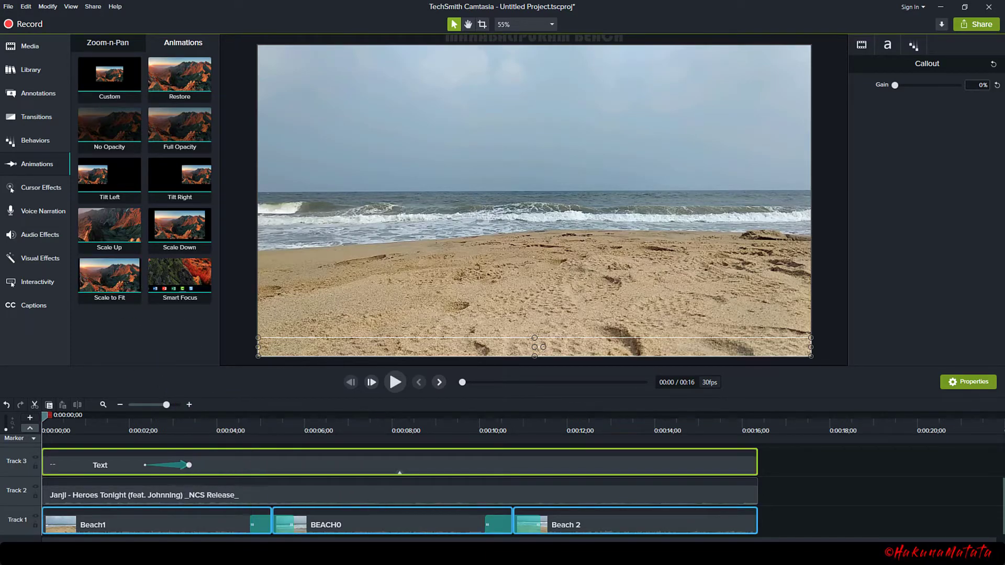
Play back the text clip's Scale to Fit animation from the start of the timeline
left_click(194, 465)
left_click_drag(179, 420, 65, 422)
left_click(396, 390)
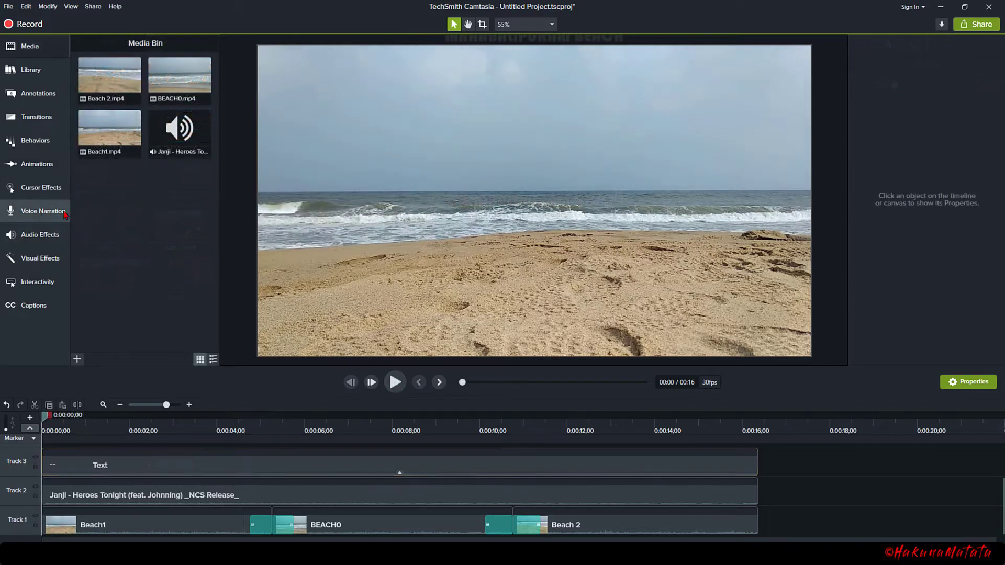
Apply the Fade Out audio effect to the Beach 2 clip on Track 1 and play back the faded part
left_click(53, 235)
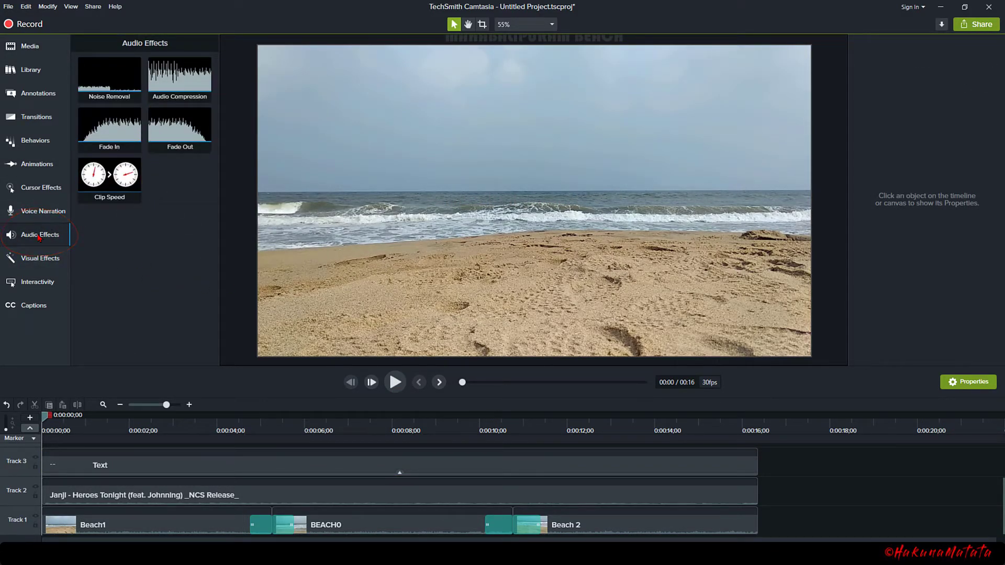
left_click(340, 523)
left_click(317, 497)
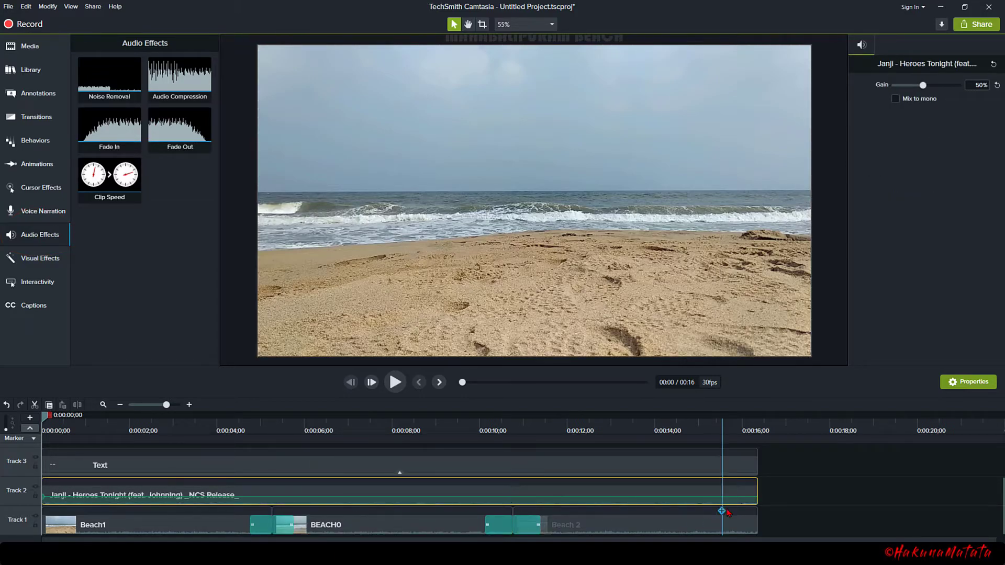
left_click(373, 524)
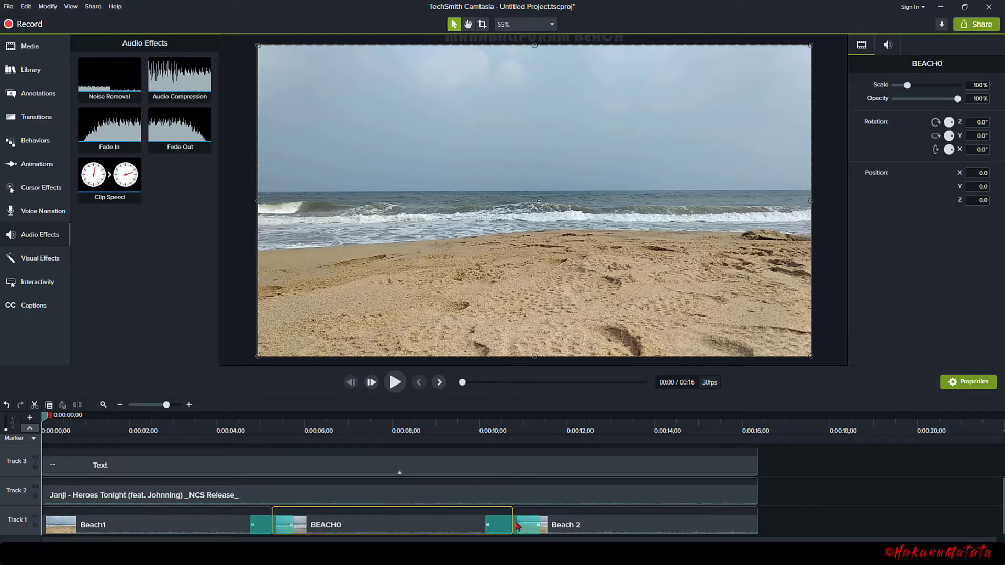
left_click(675, 501)
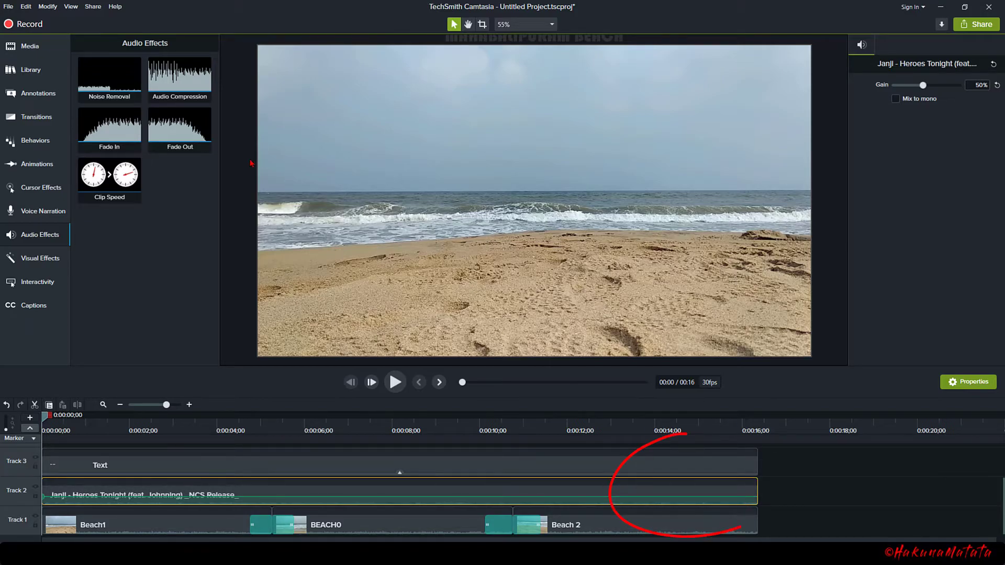
mouse_move(194, 137)
left_mouse_down()
mouse_move(654, 491)
mouse_move(627, 499)
left_mouse_up()
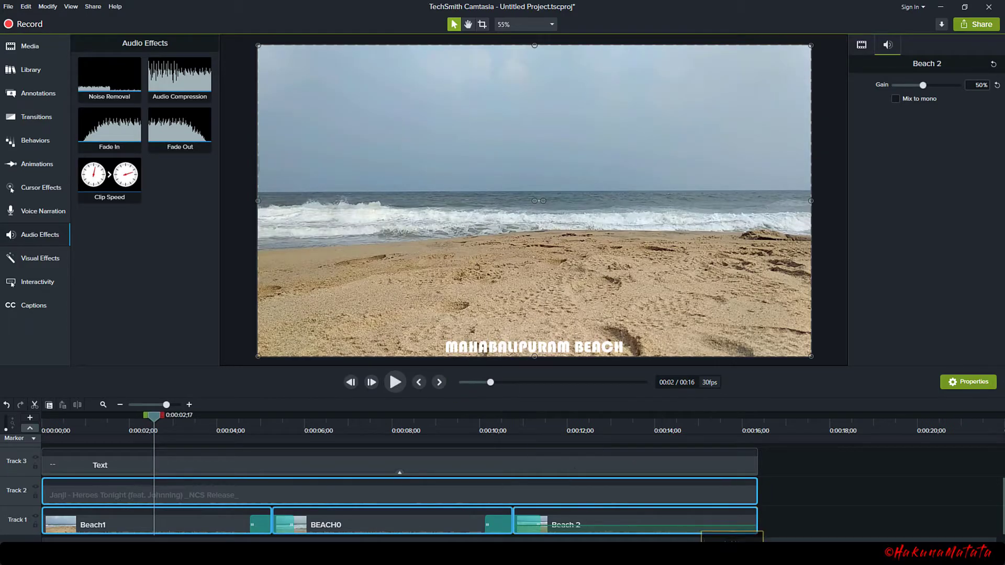
left_click(603, 523)
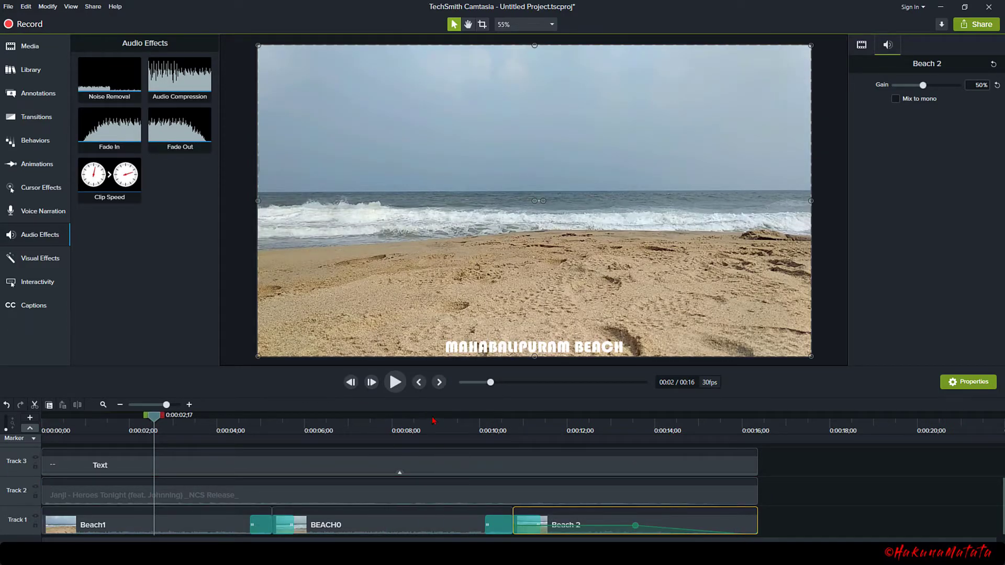
left_click(565, 433)
left_click(396, 383)
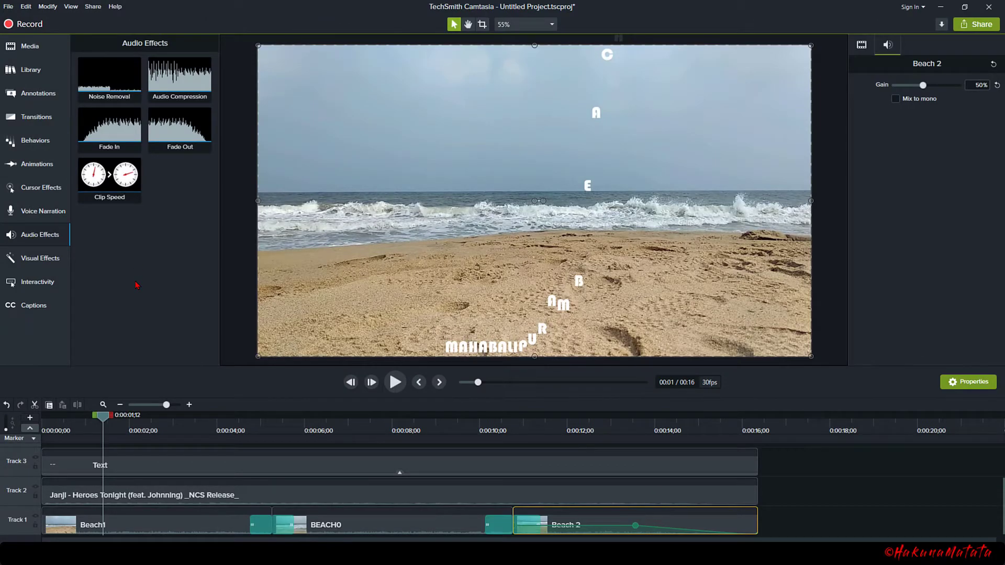
Record a voice narration from 0:00:01;12 with the timeline muted, save it as Narration_Untitled Project 1.m4a and play it back
left_click(41, 211)
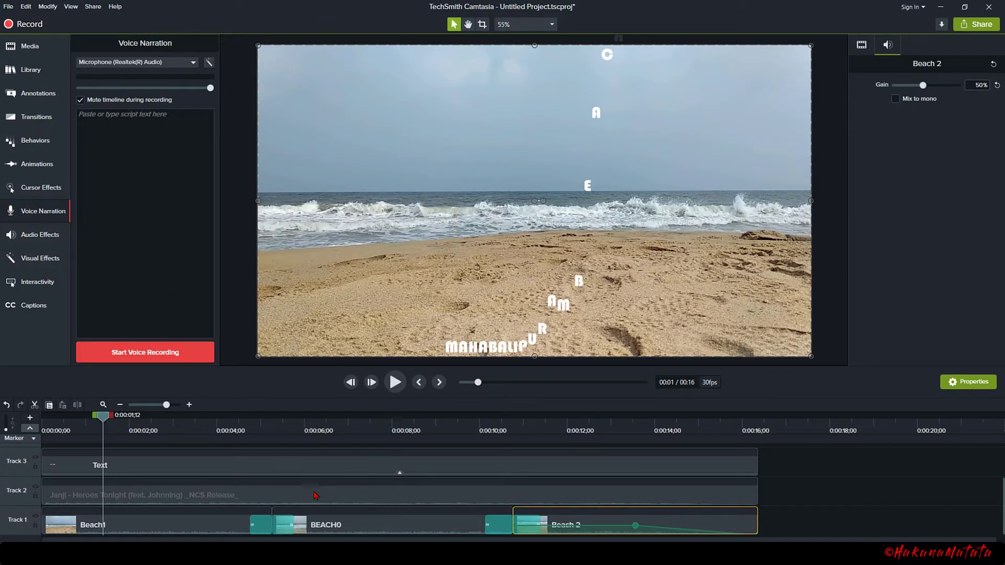
scroll(303, 485, "up", 2)
scroll(299, 487, "down", 1)
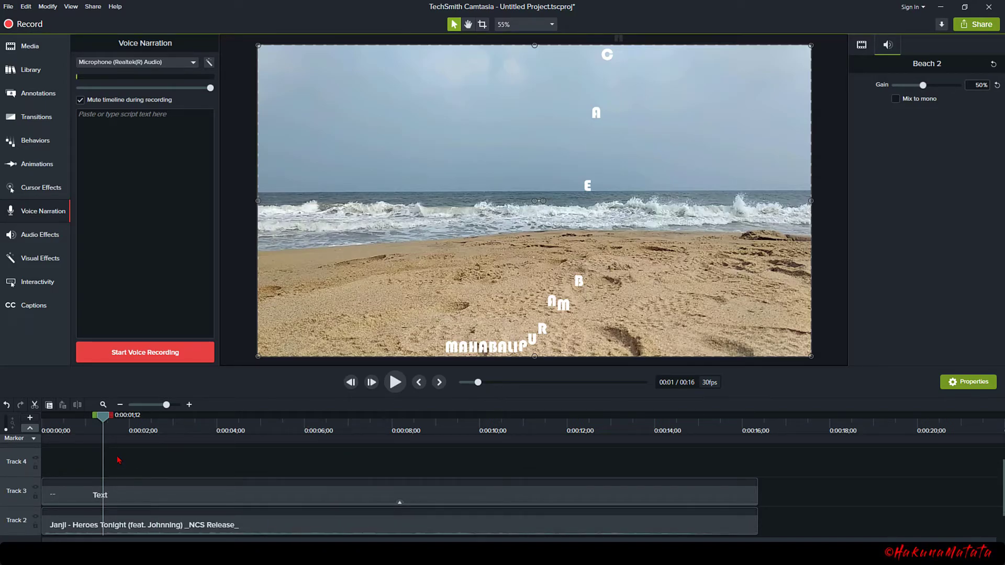
left_click(142, 358)
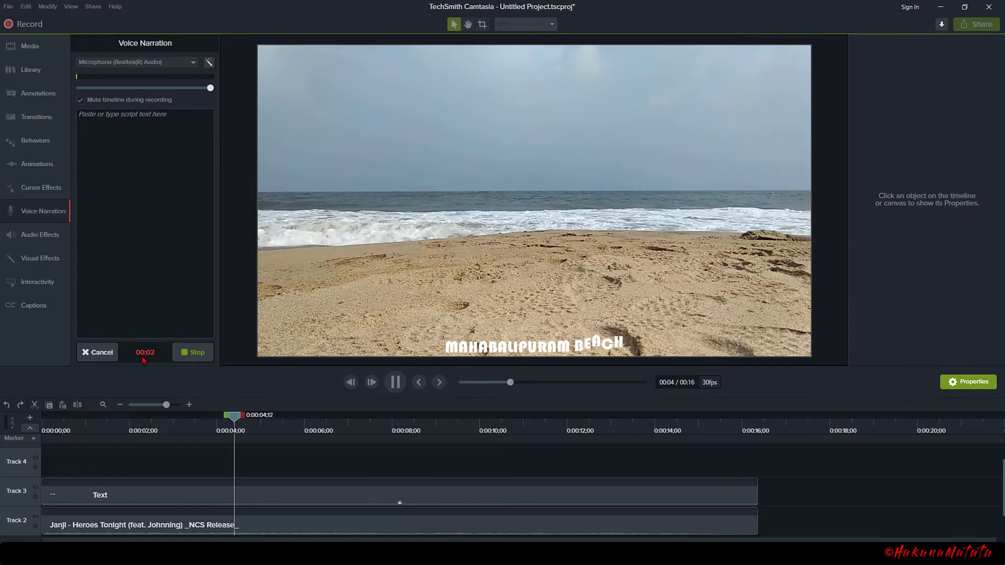
left_click(184, 357)
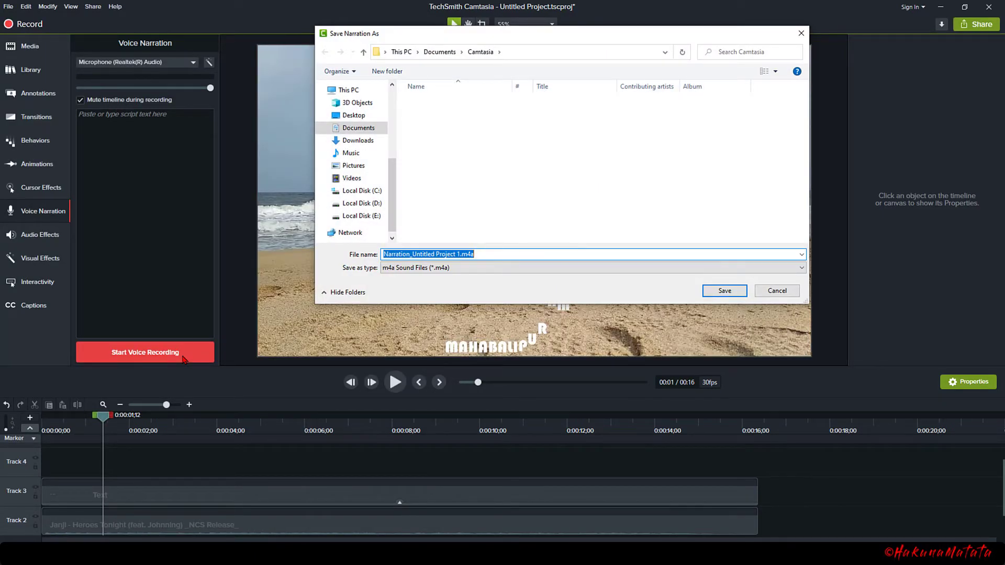
left_click(725, 290)
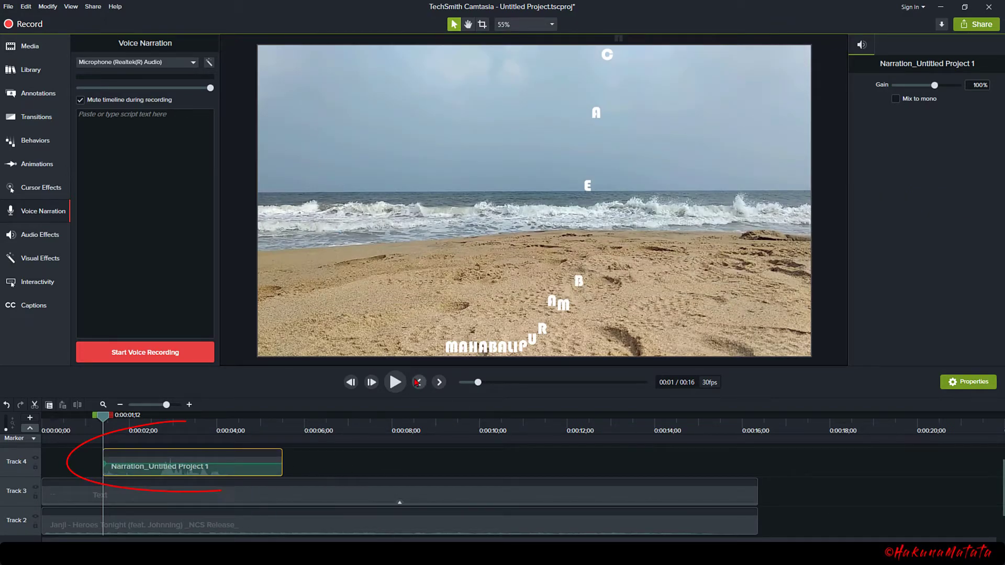
left_click(397, 383)
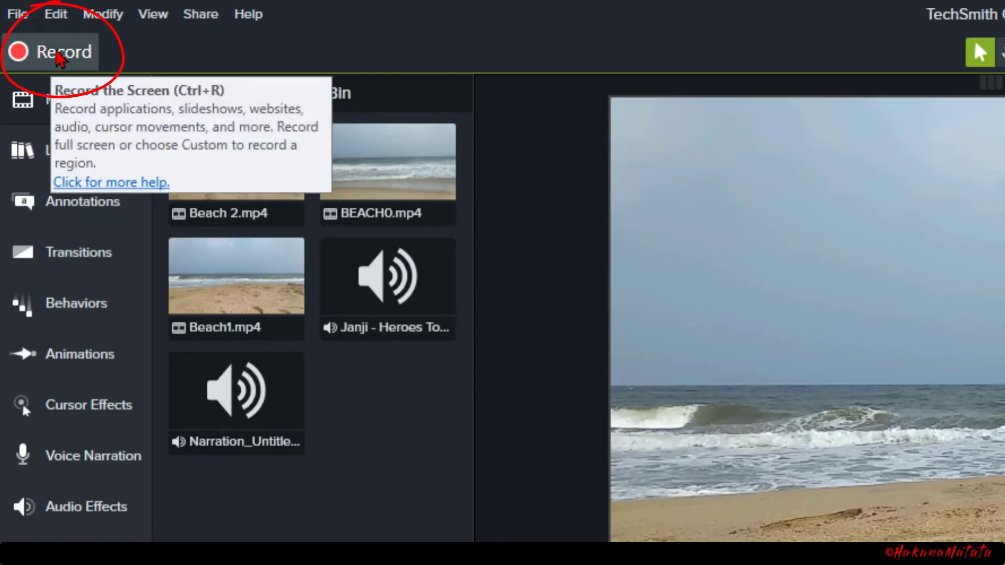
Open the screen recorder, try the custom 1280 x 720 capture area, and set the area back to full screen
left_click(61, 54)
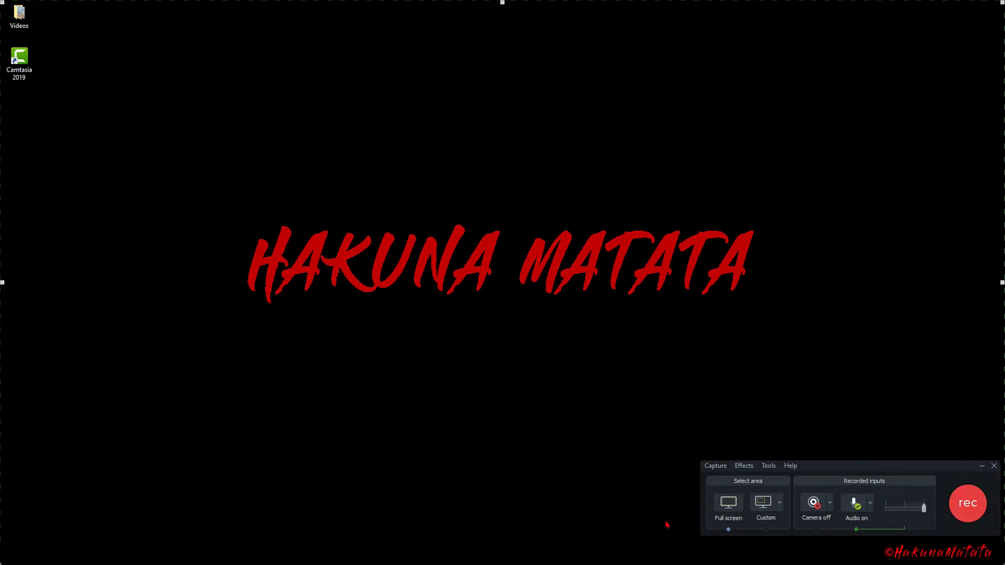
left_click(781, 512)
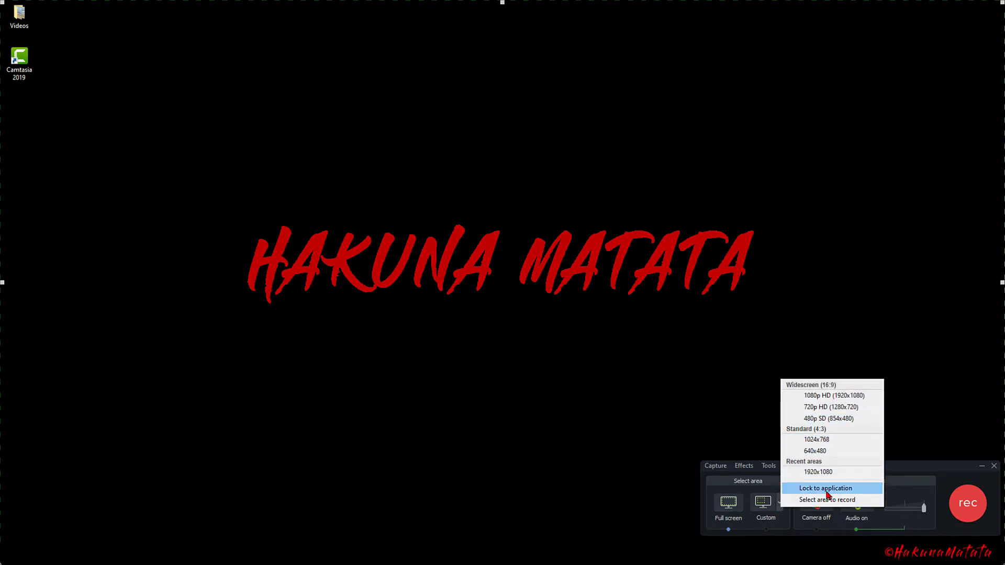
left_click(765, 508)
left_click(766, 508)
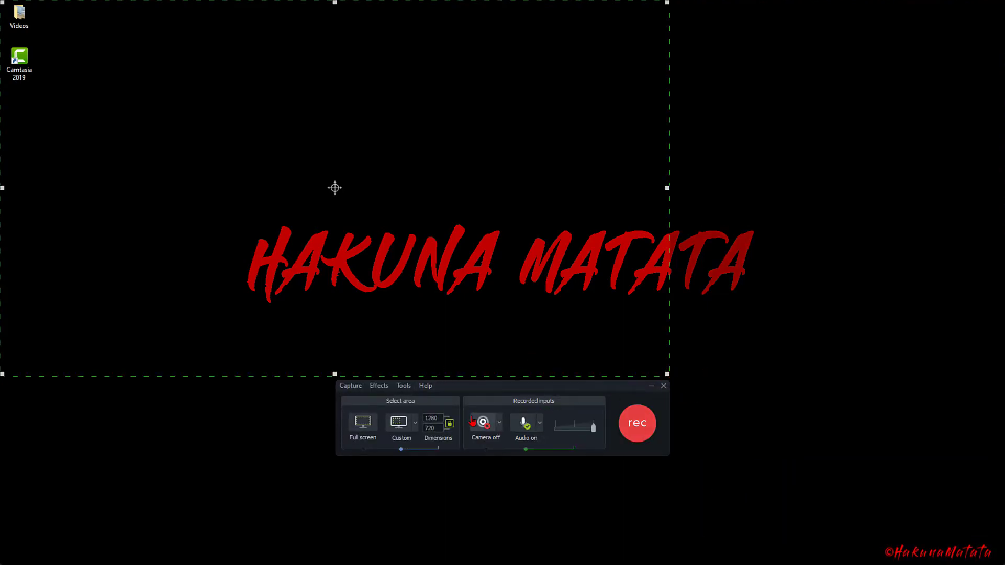
left_click(363, 425)
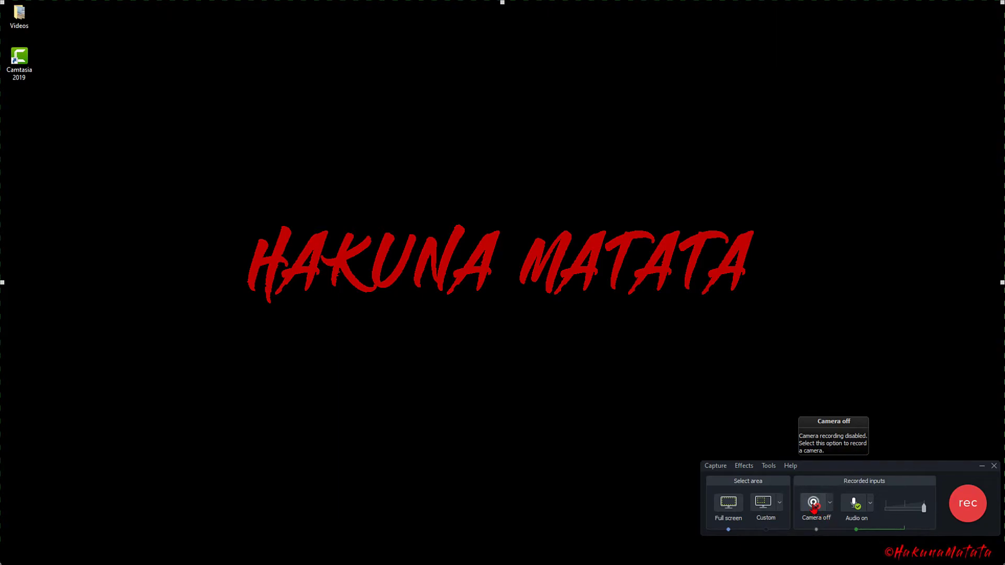
Toggle the recorder's camera on and off, switch audio recording off and check the audio input options
left_click(814, 504)
left_click(834, 519)
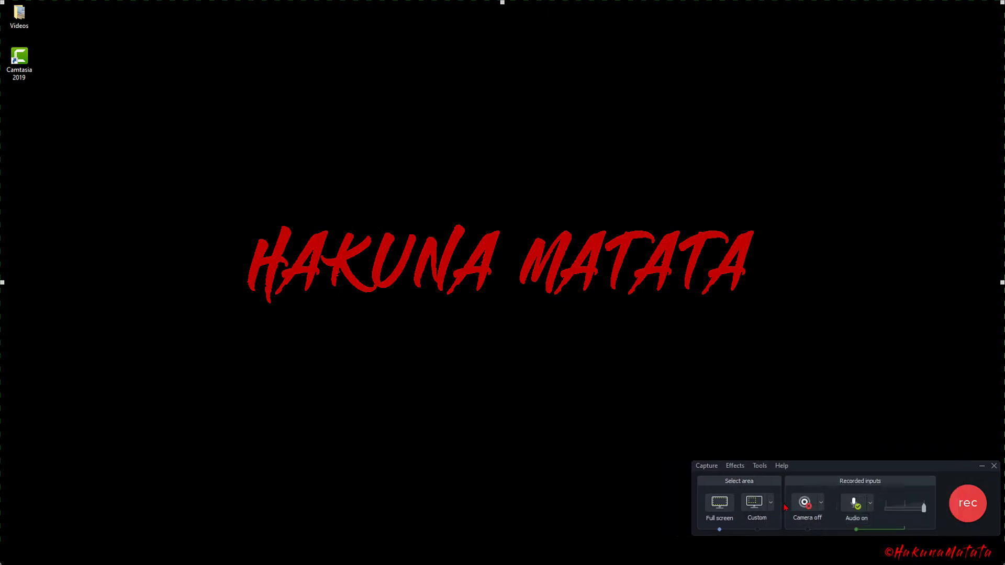
left_click(858, 513)
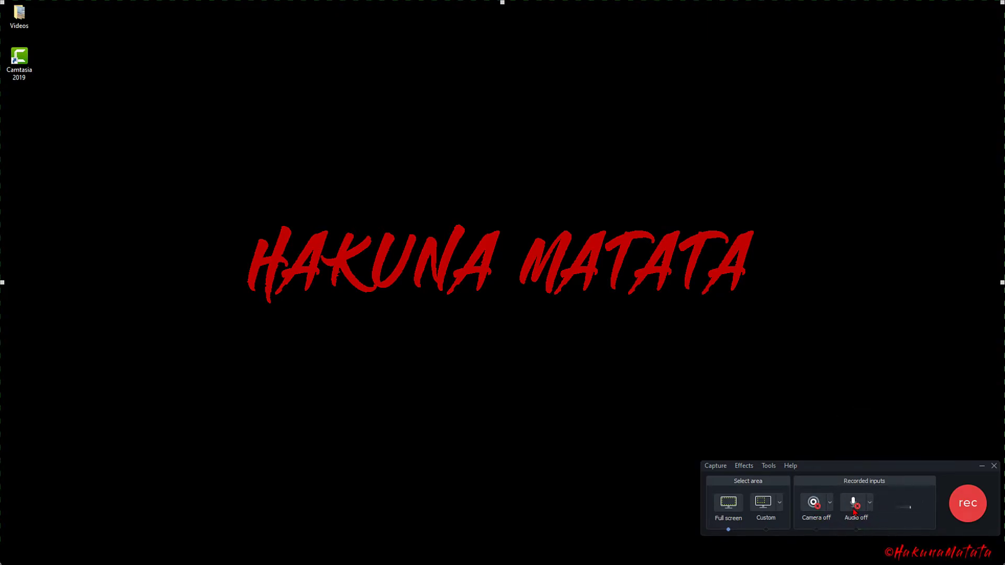
left_click(912, 512)
left_click(869, 511)
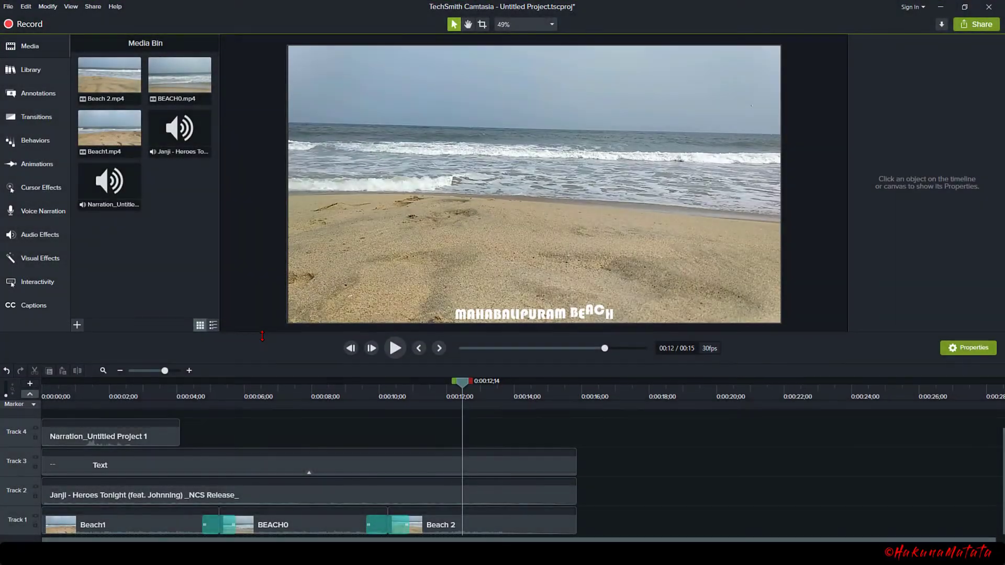
Play the whole project from the start of the timeline to its end, and return the playhead to the start
left_click_drag(262, 336, 262, 342)
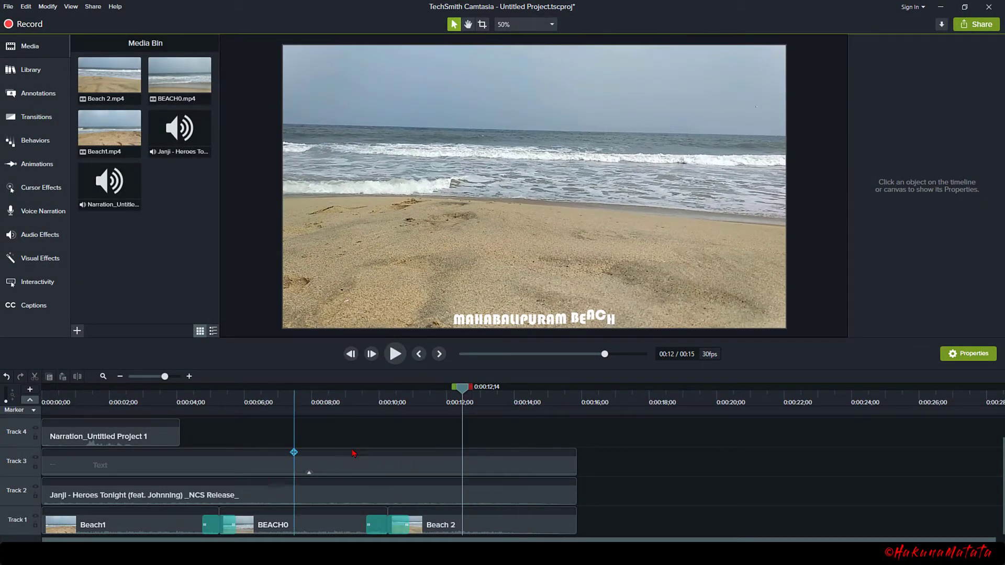
left_click(188, 377)
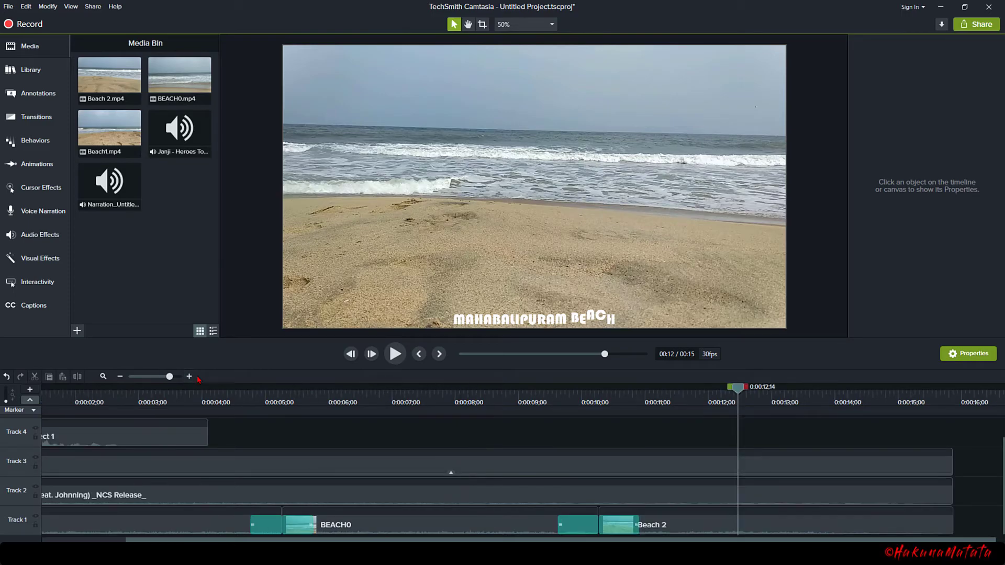
left_click_drag(732, 390, 46, 390)
left_click(396, 355)
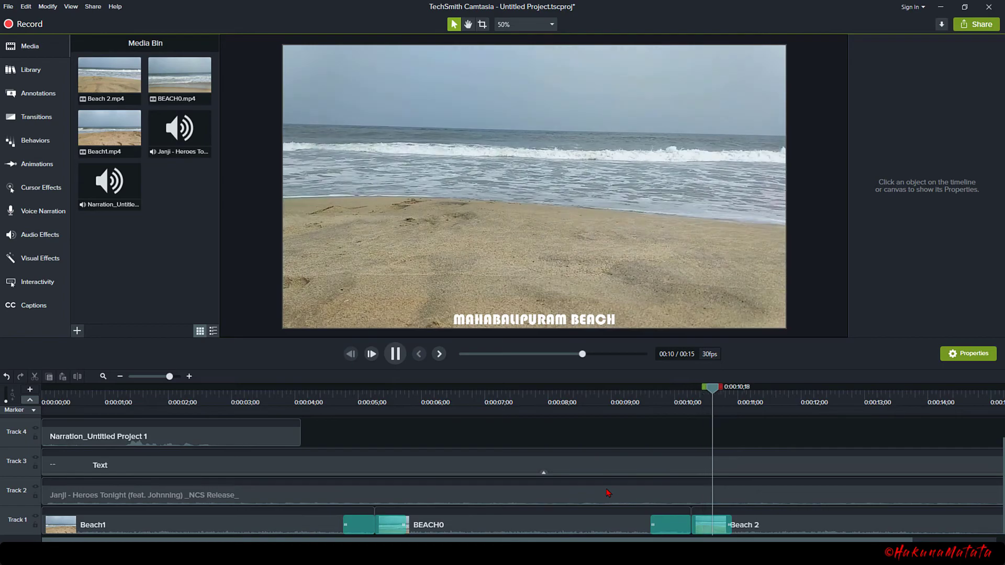
scroll(613, 466, "down", 1)
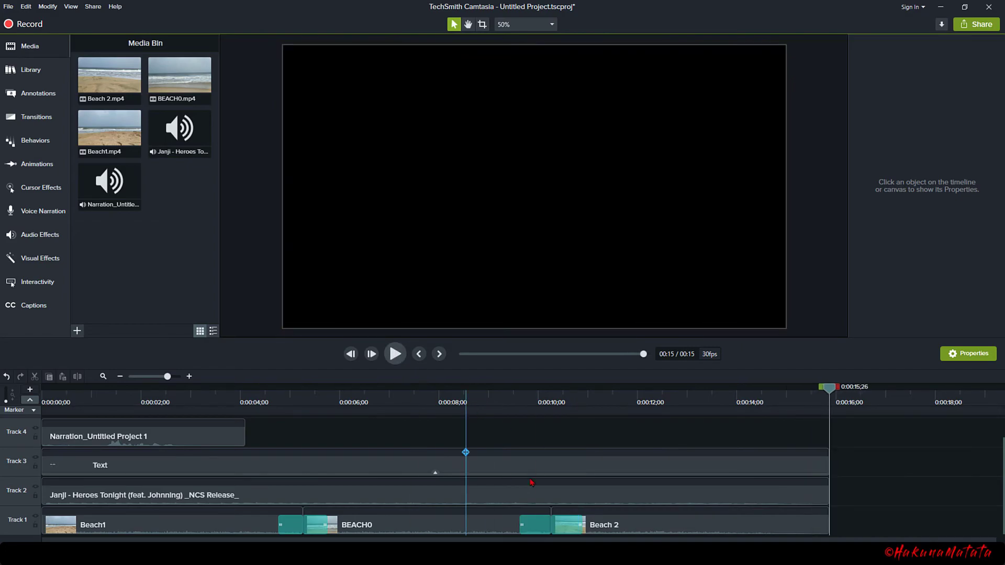
left_click_drag(829, 391, 41, 403)
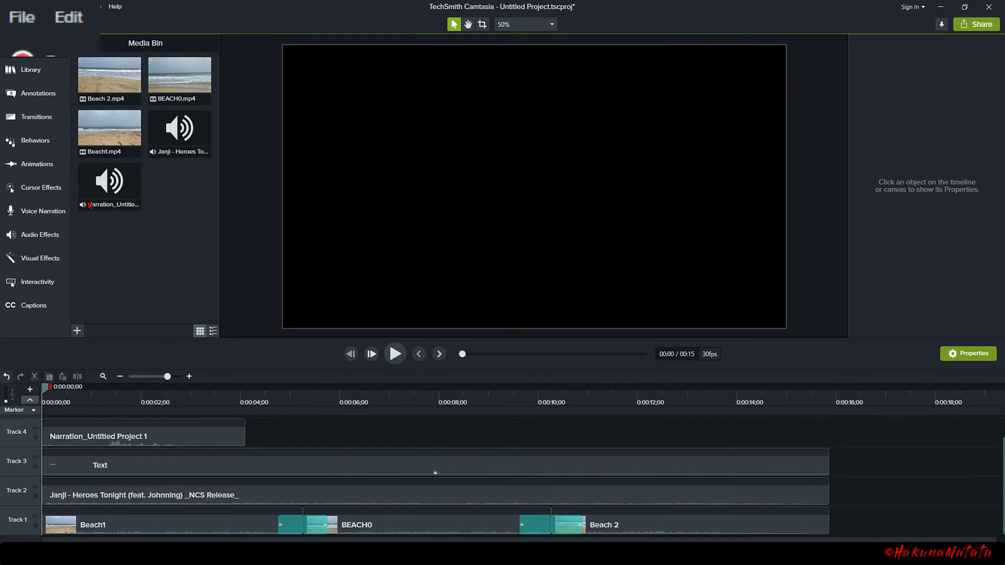
Produce the project as a local video named Beach in Documents\Camtasia, and open the Beach output folder in File Explorer
left_click(255, 25)
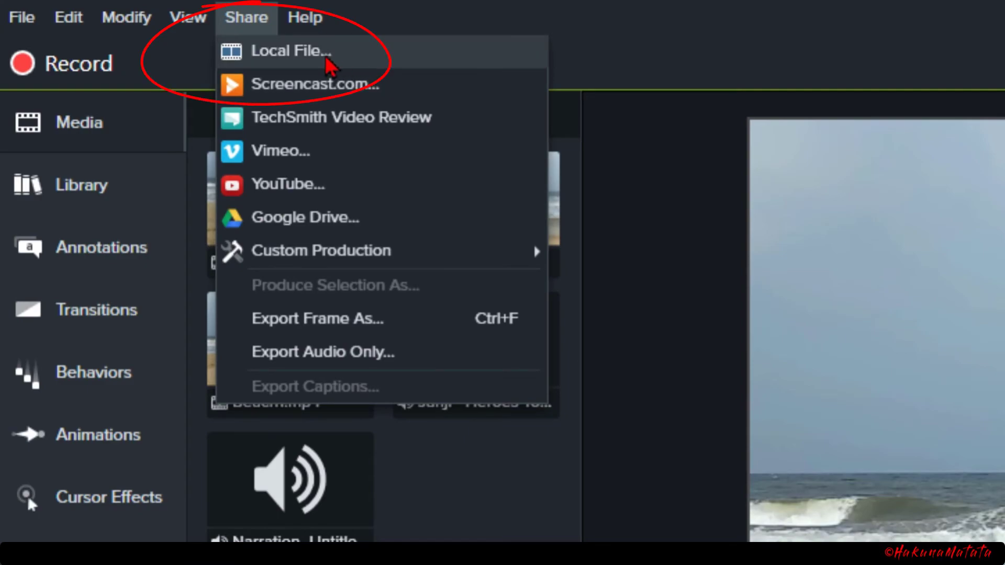
left_click(293, 52)
left_click(579, 419)
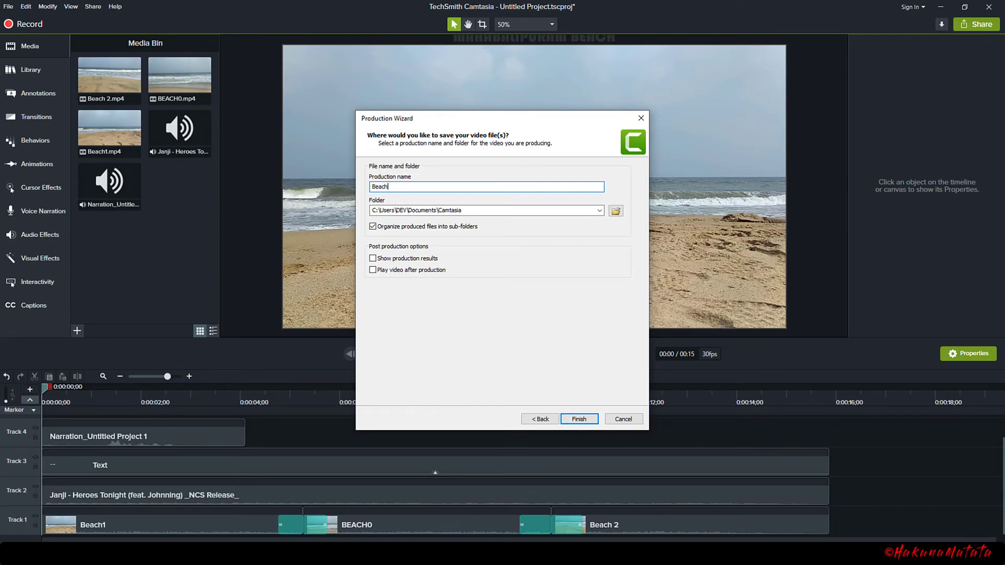
left_click(579, 419)
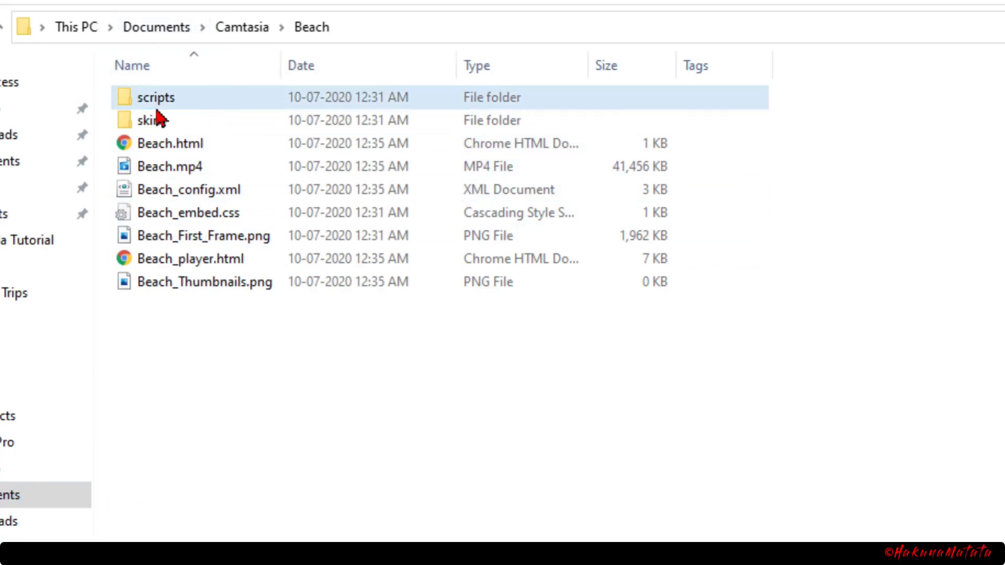
left_click(256, 33)
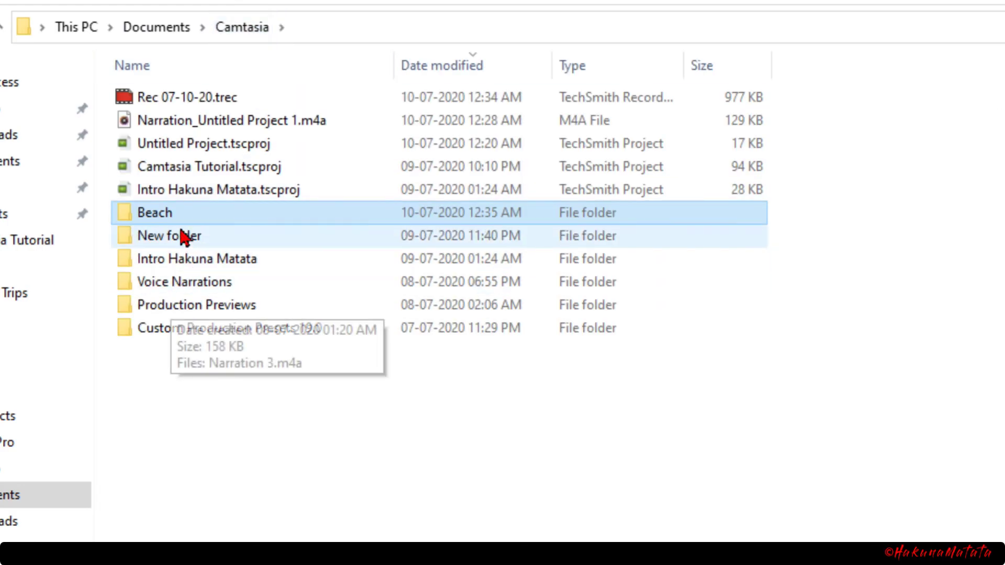
double_click(176, 214)
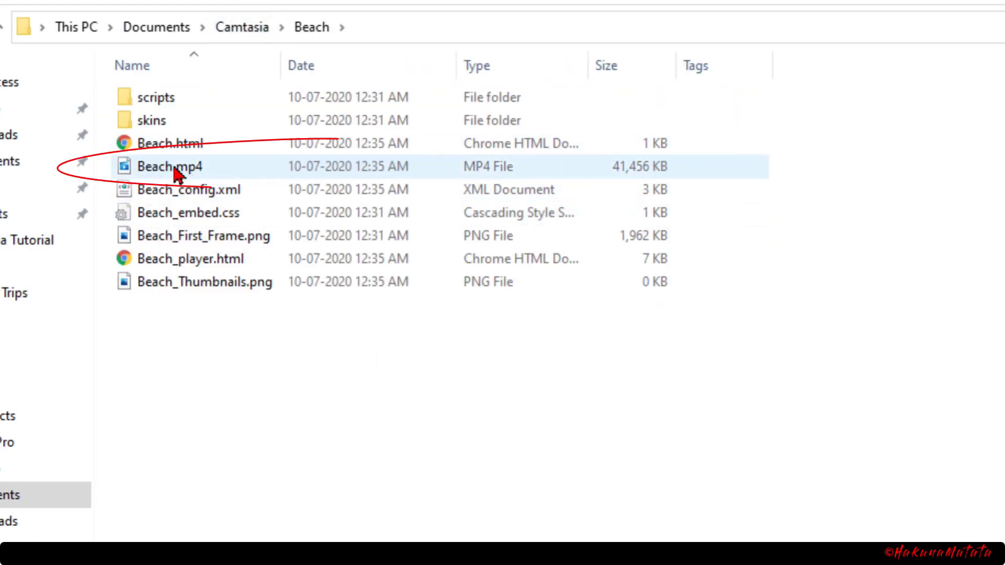